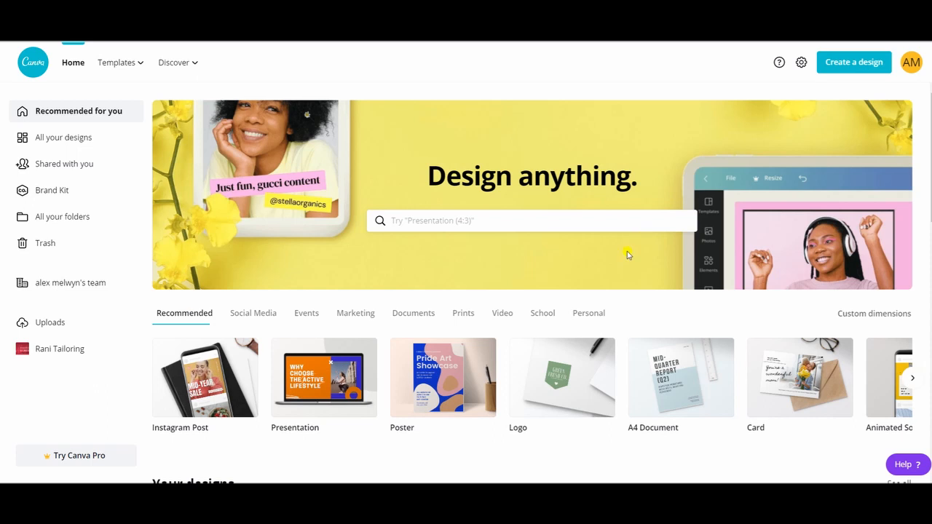
Step: Create a new blank Facebook Post design
left_click(854, 71)
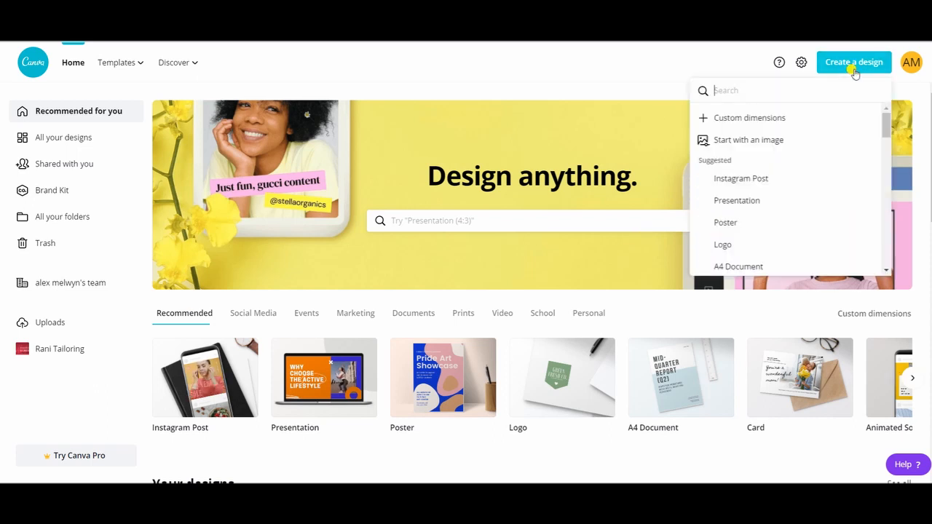
type("face")
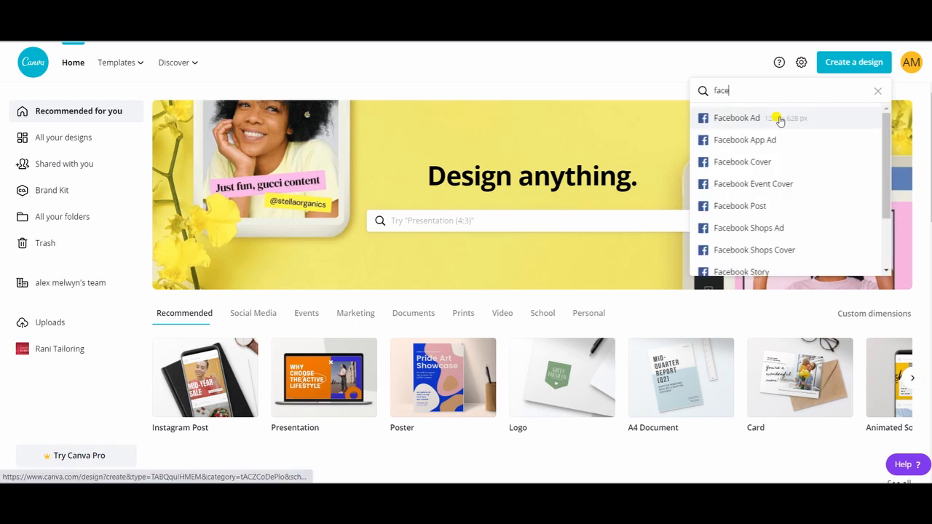
left_click(756, 212)
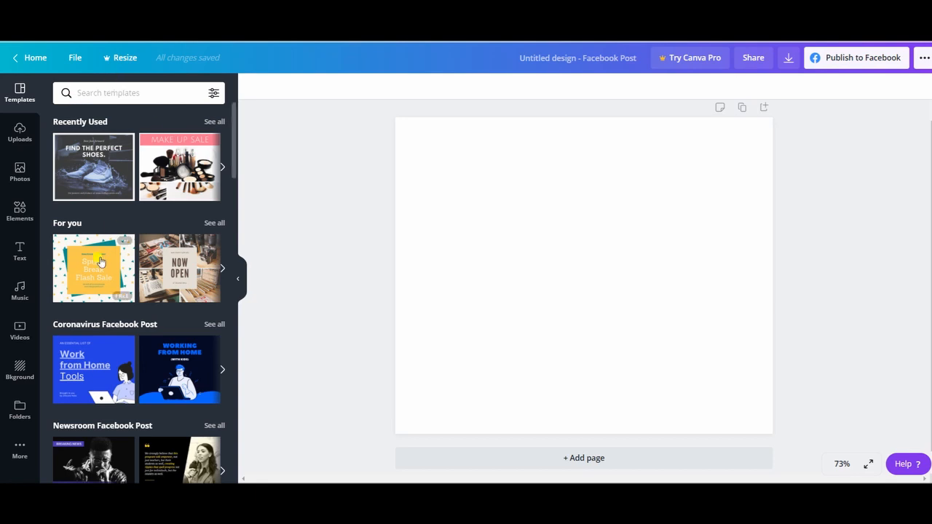
Step: Show all templates in the Sale Facebook Post category
scroll(109, 182, "down", 5)
scroll(113, 191, "down", 1)
scroll(209, 138, "up", 1)
left_click(212, 160)
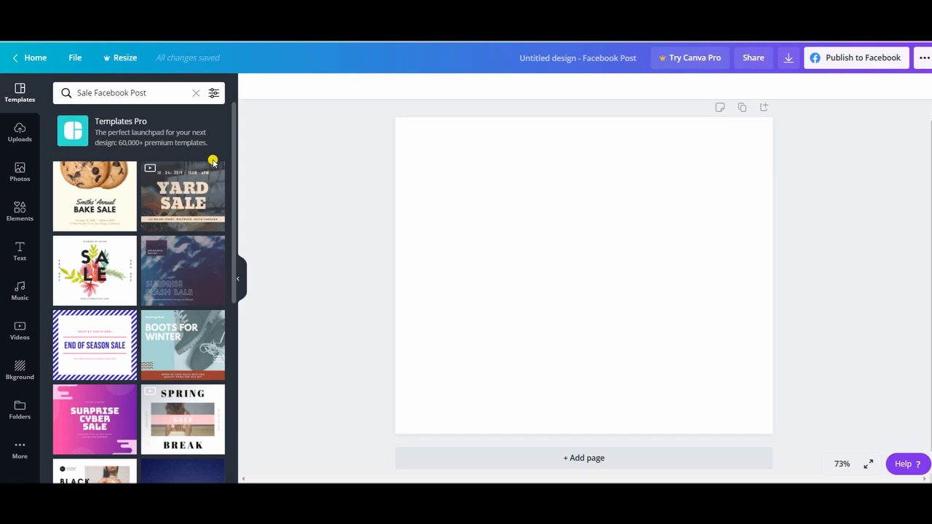
Step: Browse the sale templates and apply the teal "Happy Easter Sale 40% OFF" template to the page
scroll(185, 232, "down", 6)
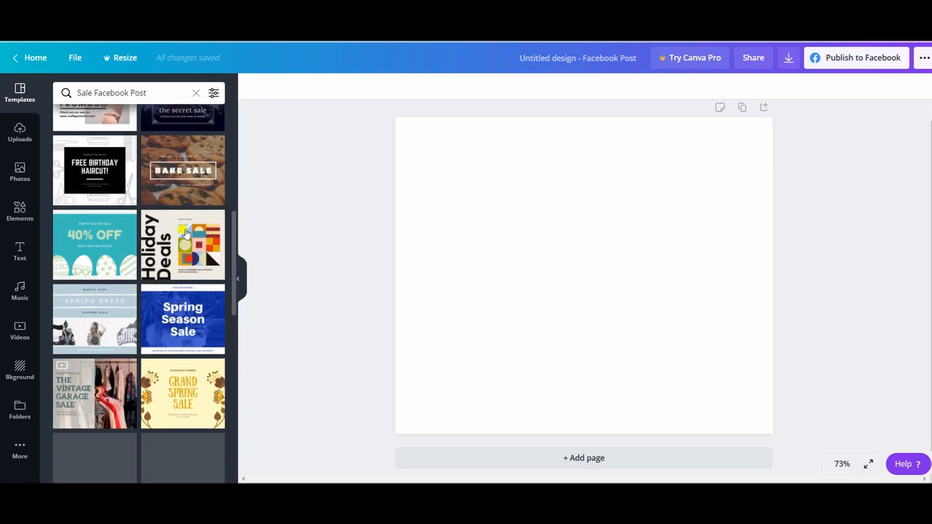
scroll(186, 232, "up", 1)
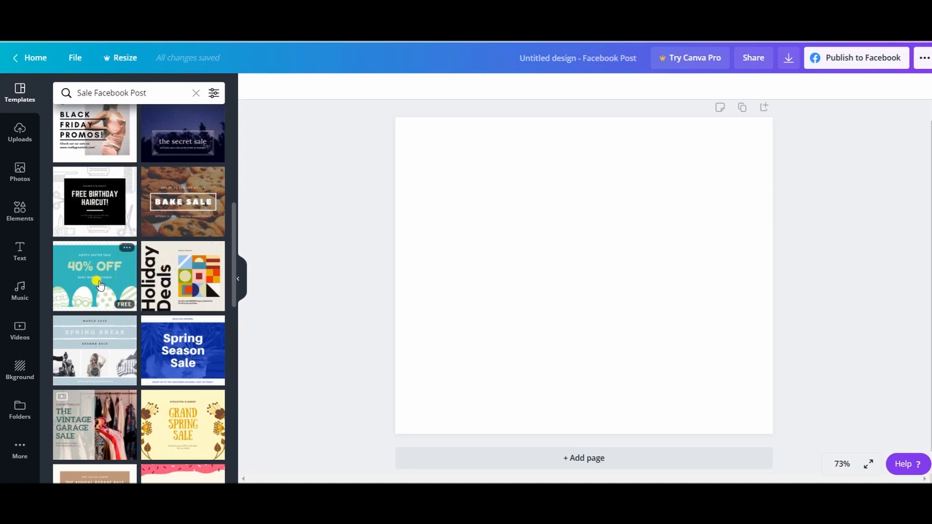
scroll(99, 284, "down", 3)
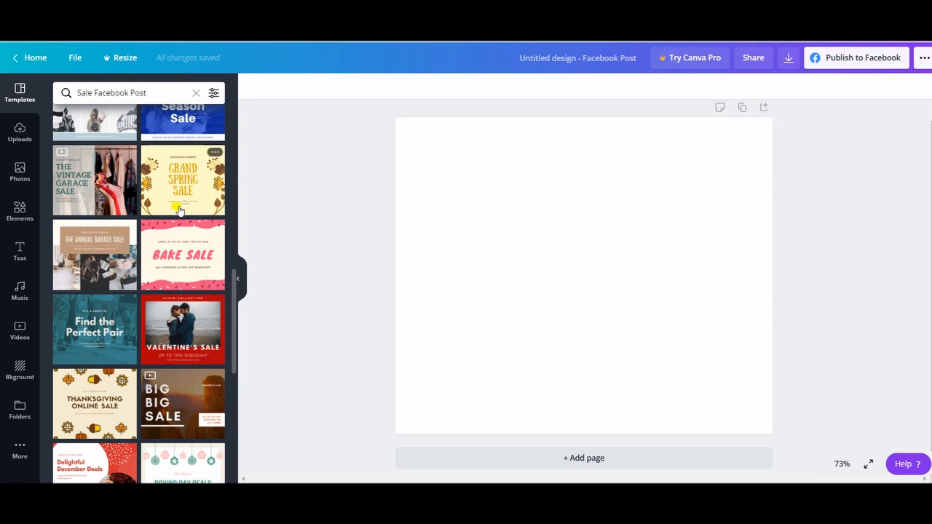
scroll(111, 161, "up", 1)
scroll(111, 160, "up", 2)
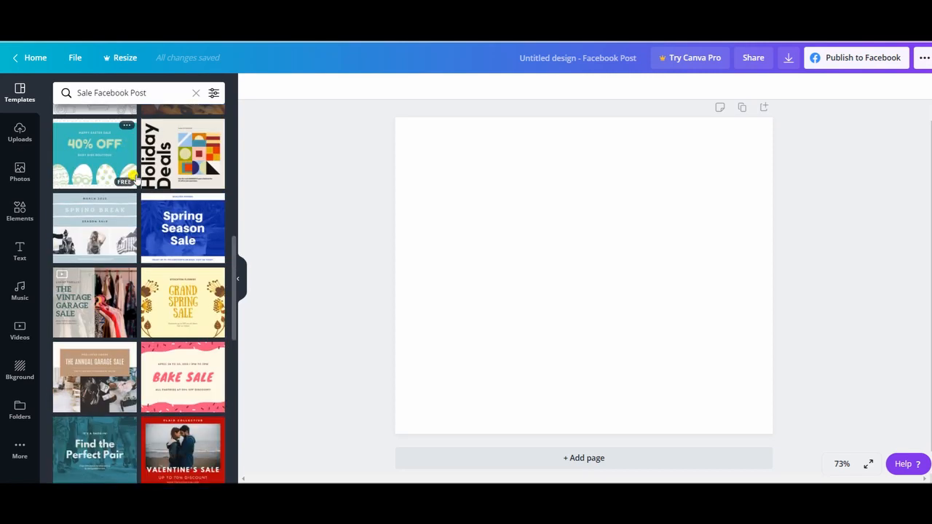
left_click(91, 172)
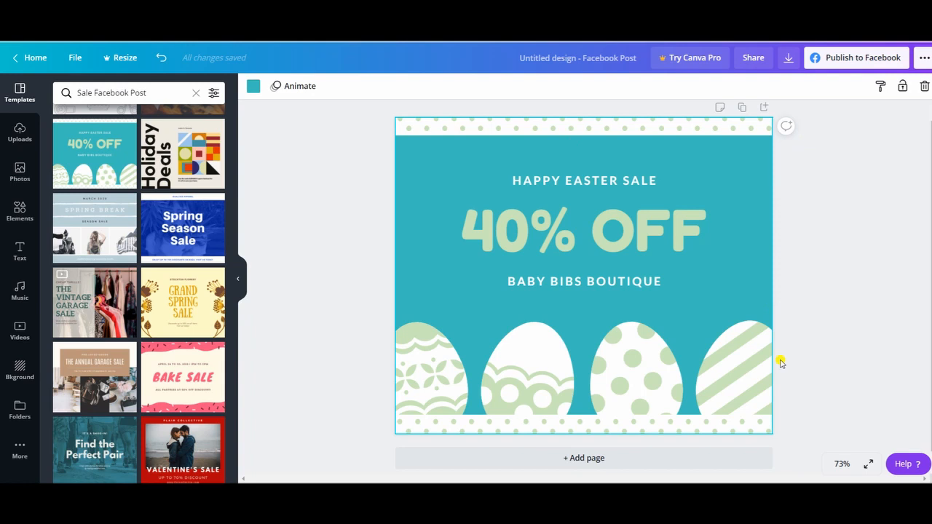
Step: Try several recently used fonts on the "HAPPY EASTER SALE" line and set it to Cooper Hewitt
left_click(576, 183)
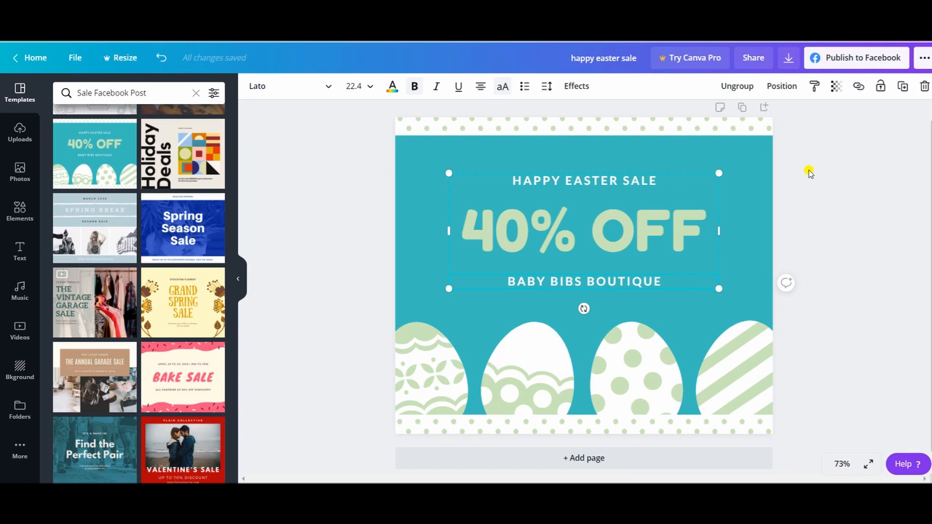
left_click(633, 230)
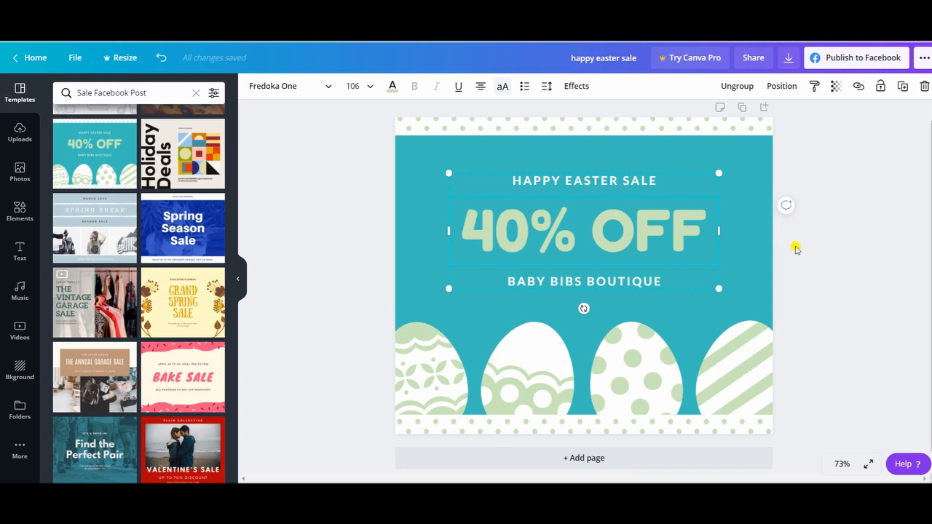
left_click(609, 182)
left_click(612, 182)
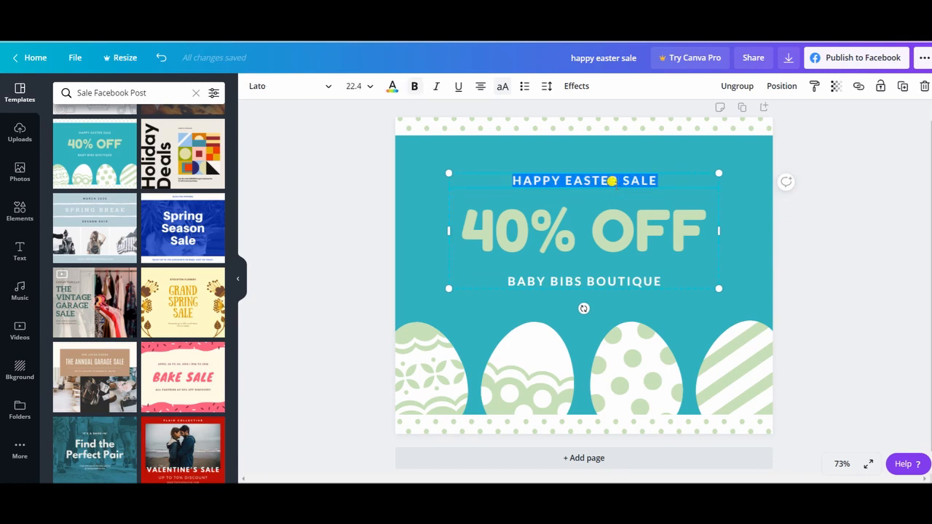
left_click(316, 90)
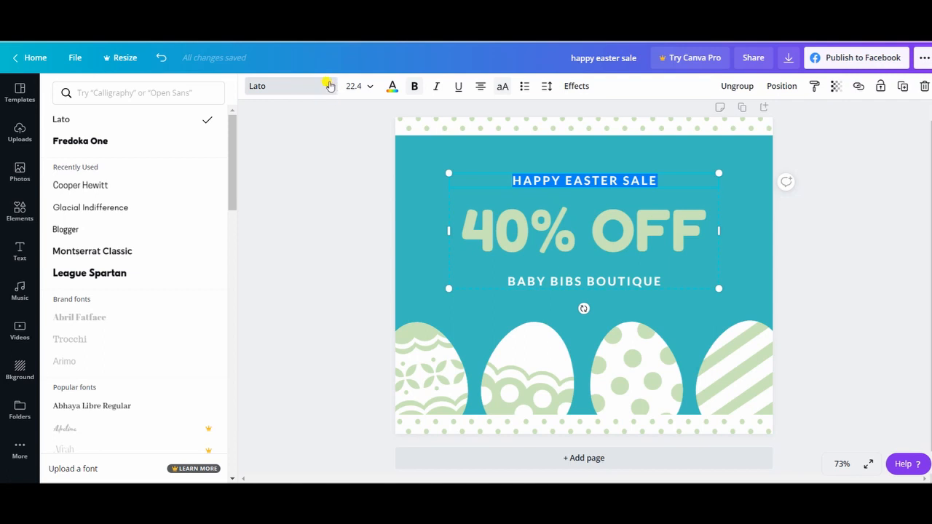
left_click(126, 186)
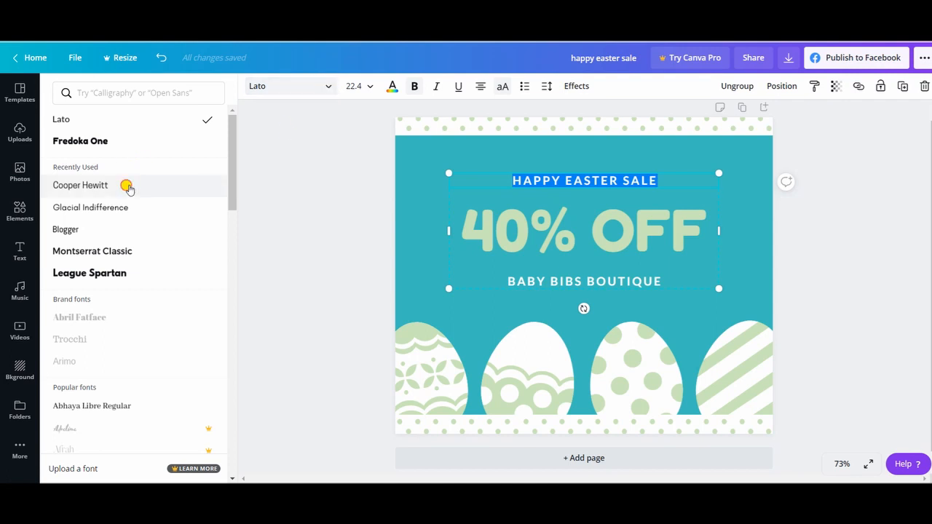
left_click(114, 209)
left_click(110, 231)
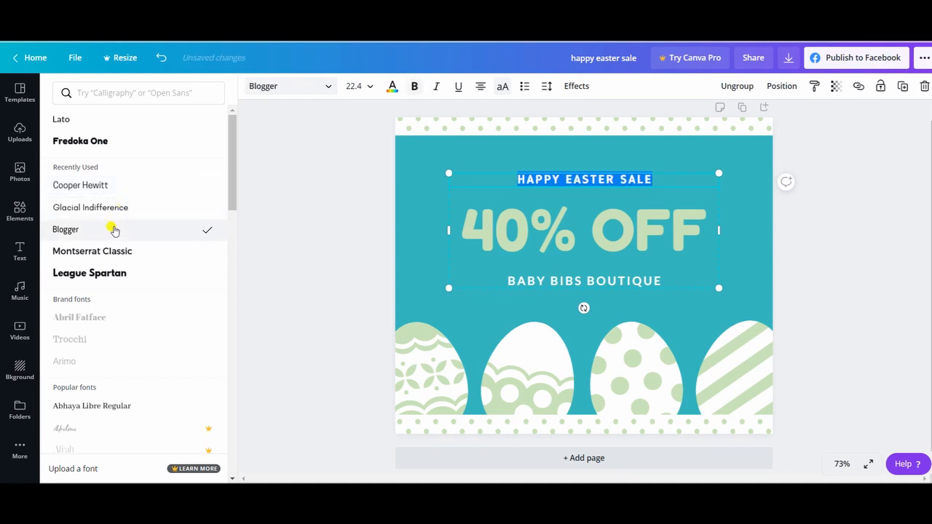
left_click(135, 190)
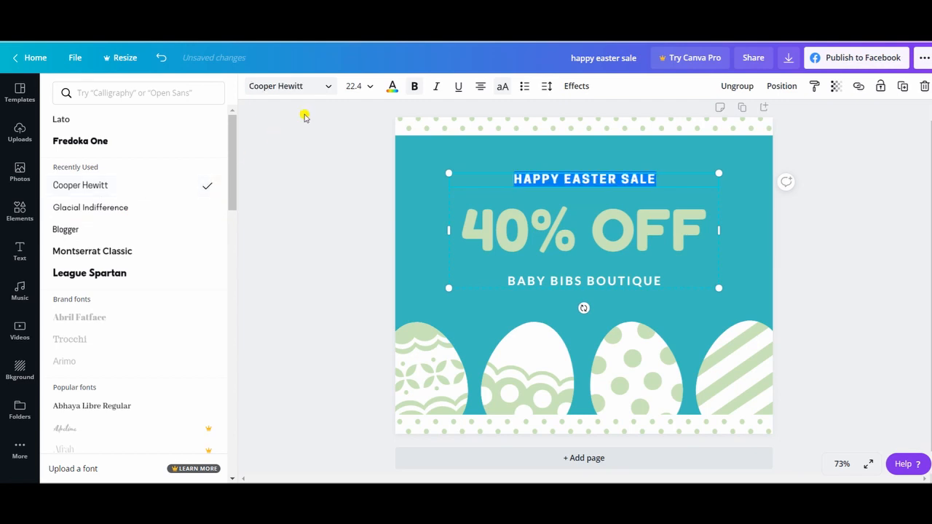
Step: Set the "HAPPY EASTER SALE" text to size 36 and colour it dark blue from the default colours
left_click(362, 89)
scroll(369, 187, "down", 3)
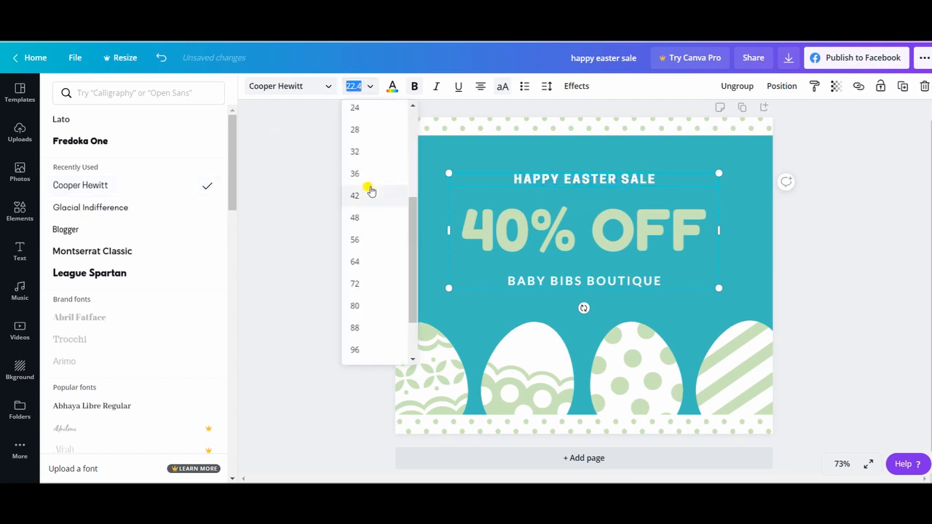
left_click(369, 175)
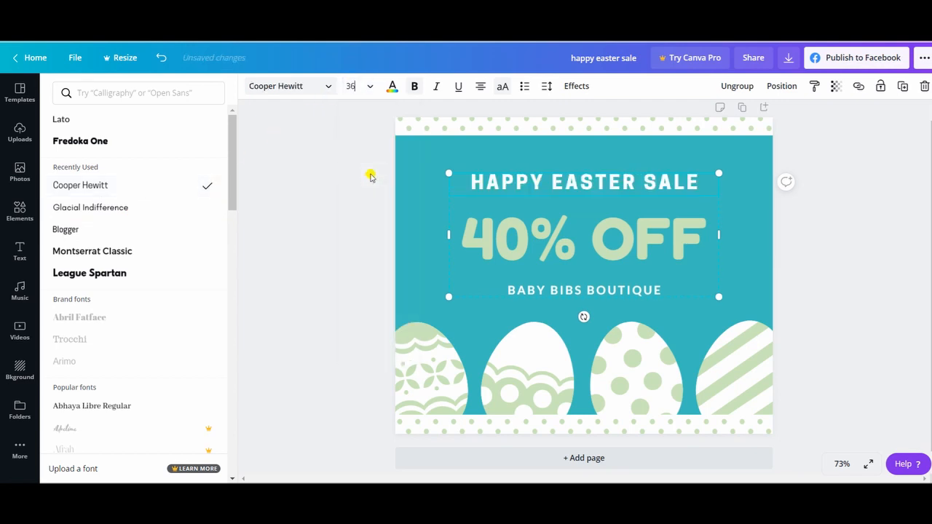
left_click(392, 86)
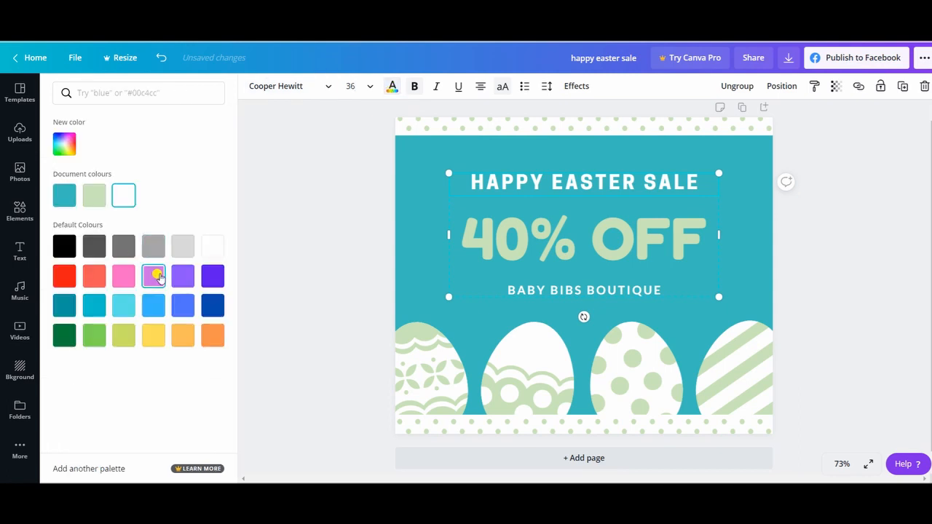
left_click(154, 274)
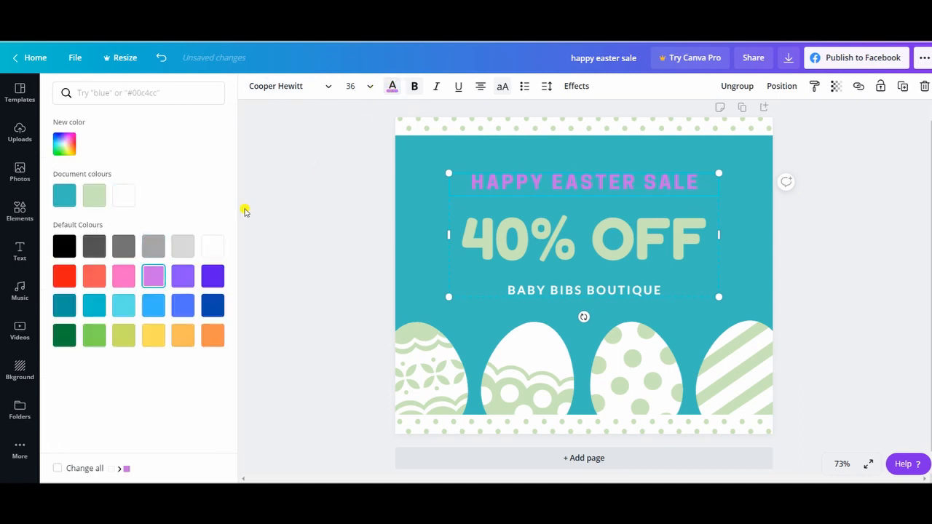
left_click(209, 304)
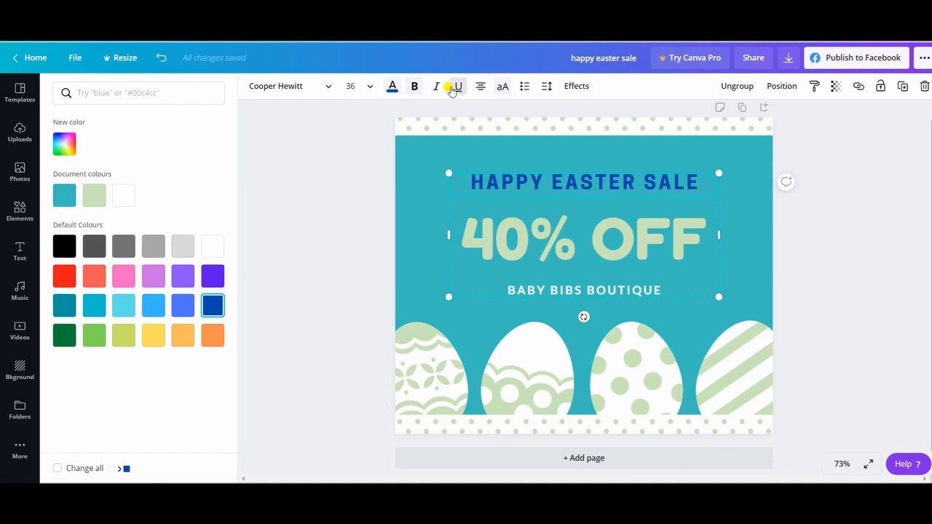
Step: Set the letter spacing of the "HAPPY EASTER SALE" line to 500, keeping its uppercase style and 1.4 line height
left_click(502, 87)
left_click(503, 88)
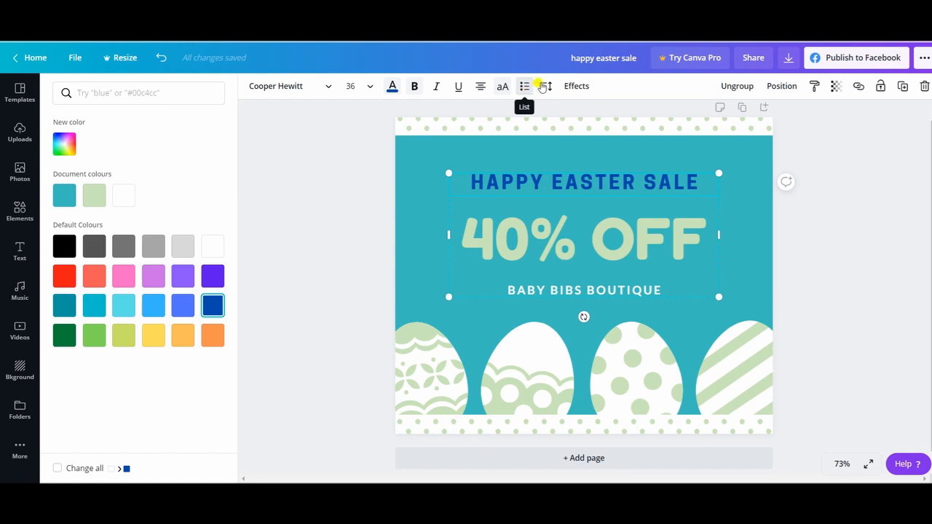
left_click(547, 85)
left_click_drag(621, 121, 649, 148)
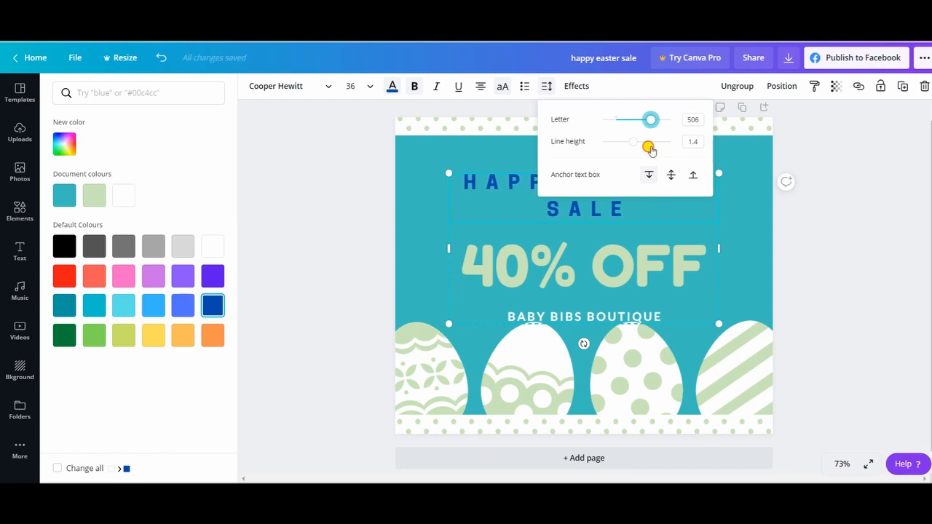
left_click(692, 119)
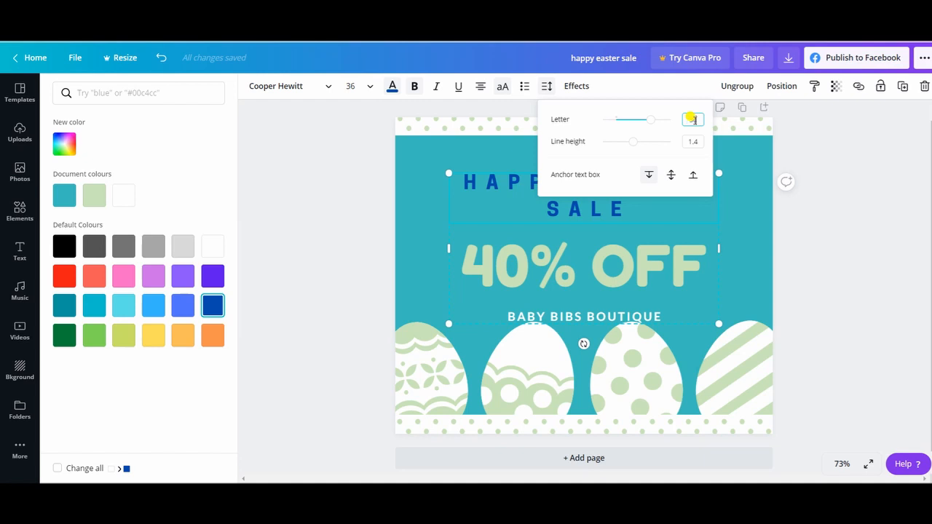
type("500")
key("Return")
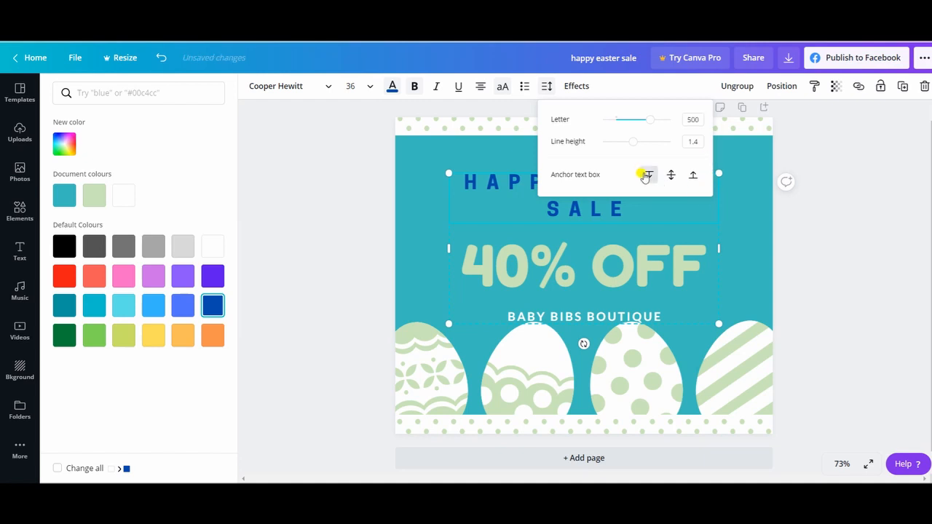
mouse_move(632, 149)
left_mouse_down()
mouse_move(647, 151)
mouse_move(631, 162)
left_mouse_up()
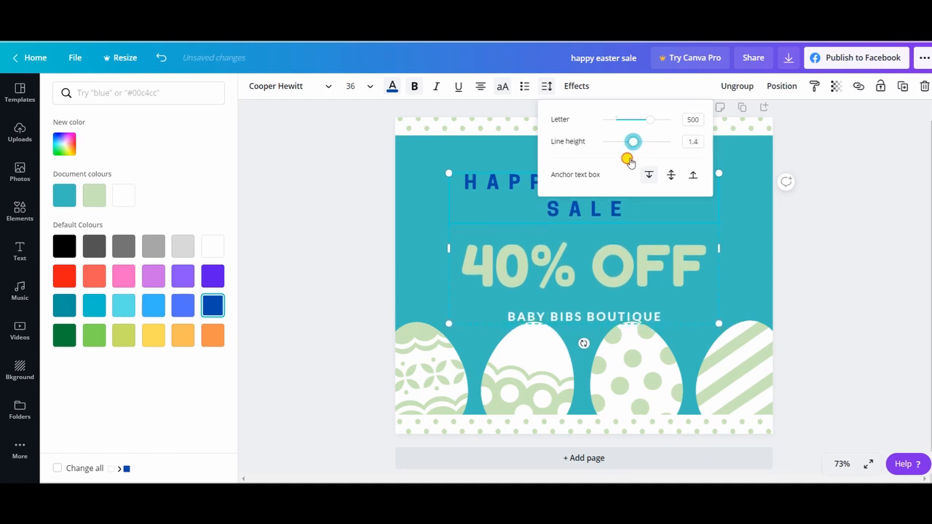
left_click(726, 239)
Step: Widen the text group on both sides so the heading fits on one line, and move the group up
left_click(643, 246)
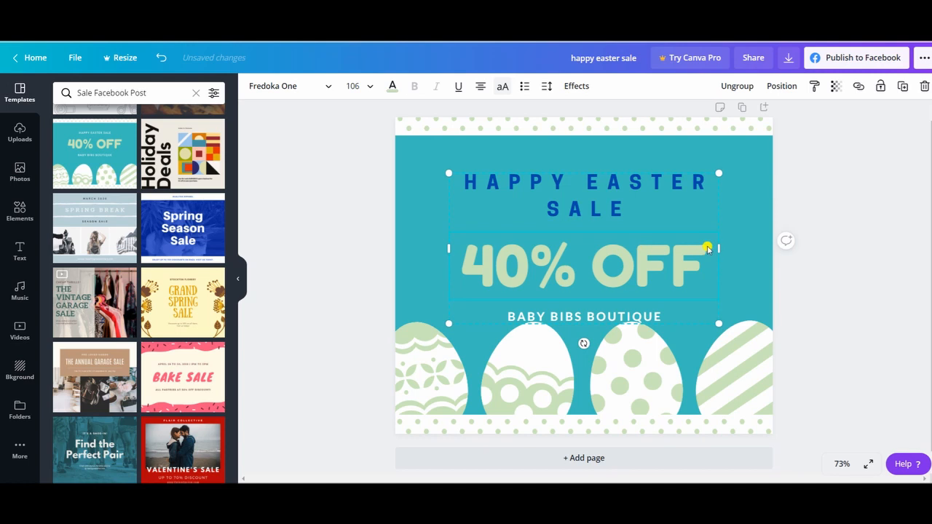
left_click_drag(720, 249, 758, 247)
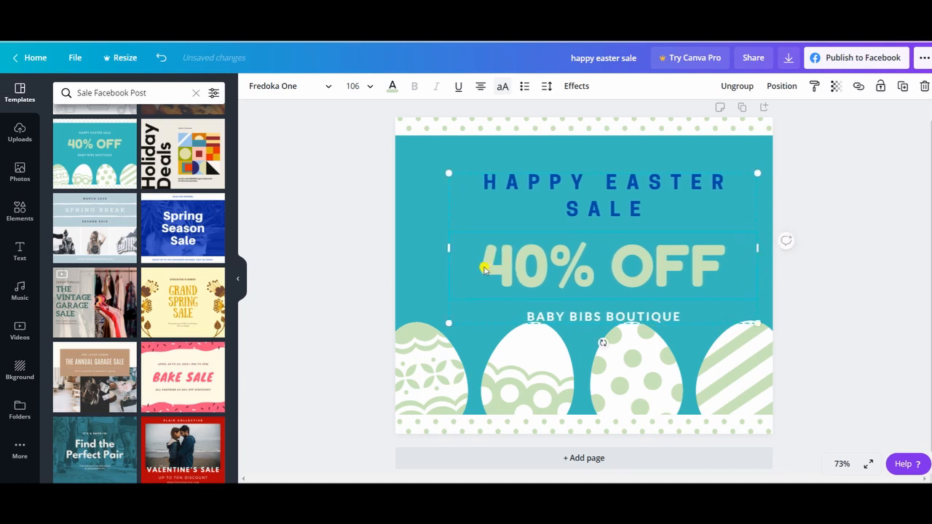
left_click_drag(448, 249, 412, 254)
left_click_drag(634, 234, 630, 211)
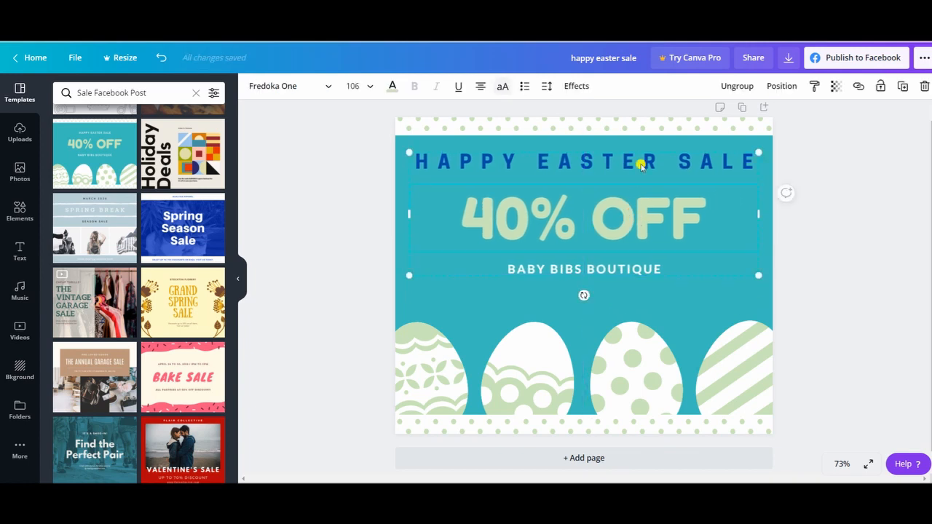
Step: Delete the "BABY BIBS BOUTIQUE" text from the text group
double_click(637, 162)
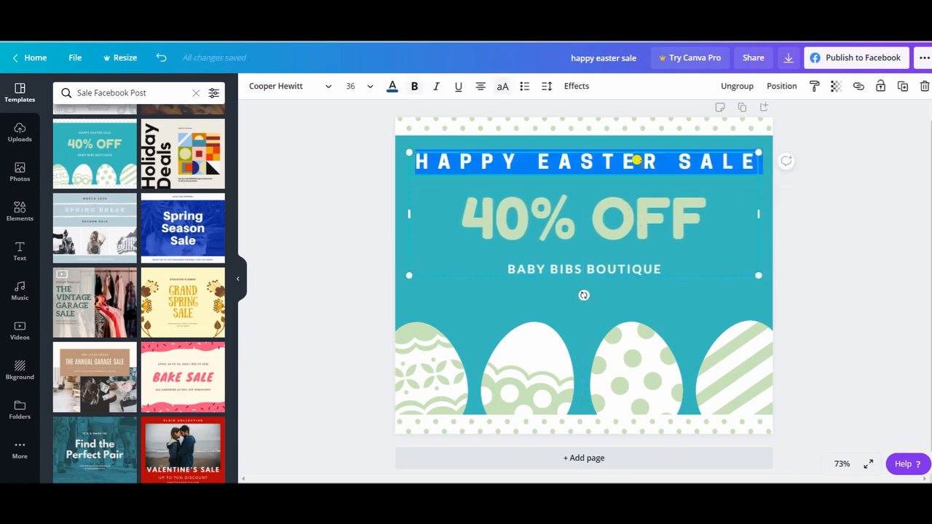
left_click(620, 240)
double_click(618, 238)
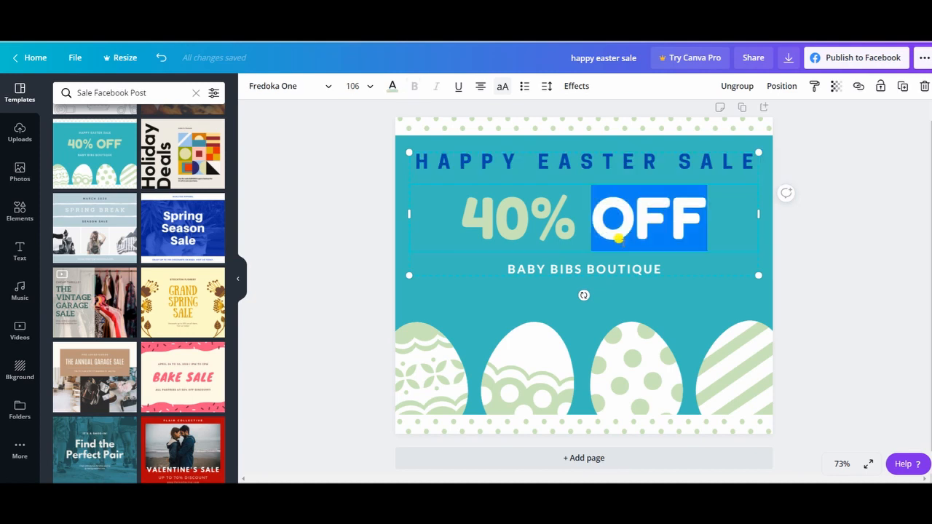
triple_click(618, 238)
left_click(616, 269)
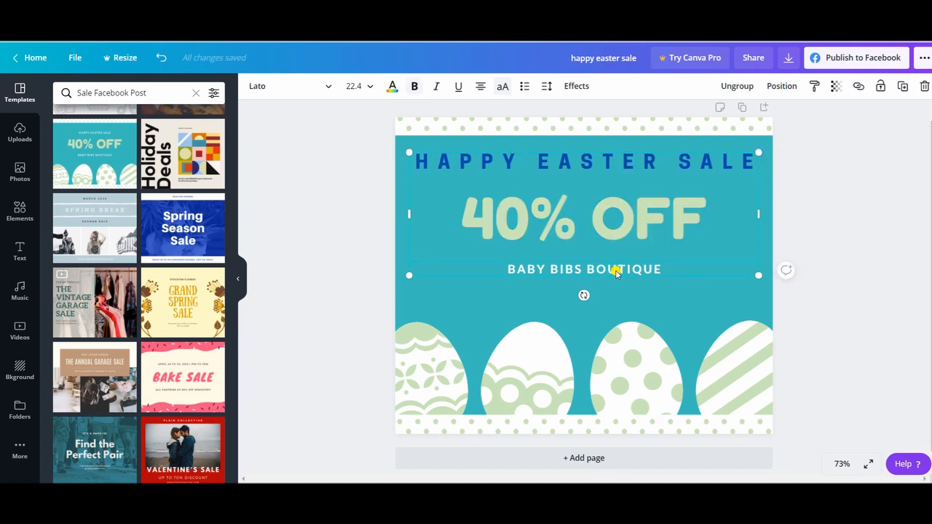
double_click(611, 267)
key("BackSpace")
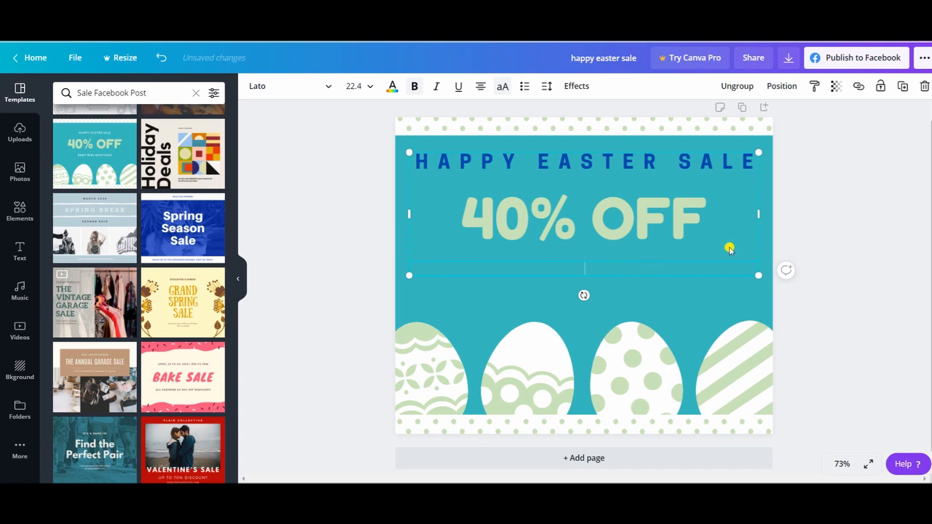
Step: Move the heading and "40% OFF" text group slightly down above the eggs and deselect it
left_click(830, 188)
left_click_drag(663, 227, 663, 237)
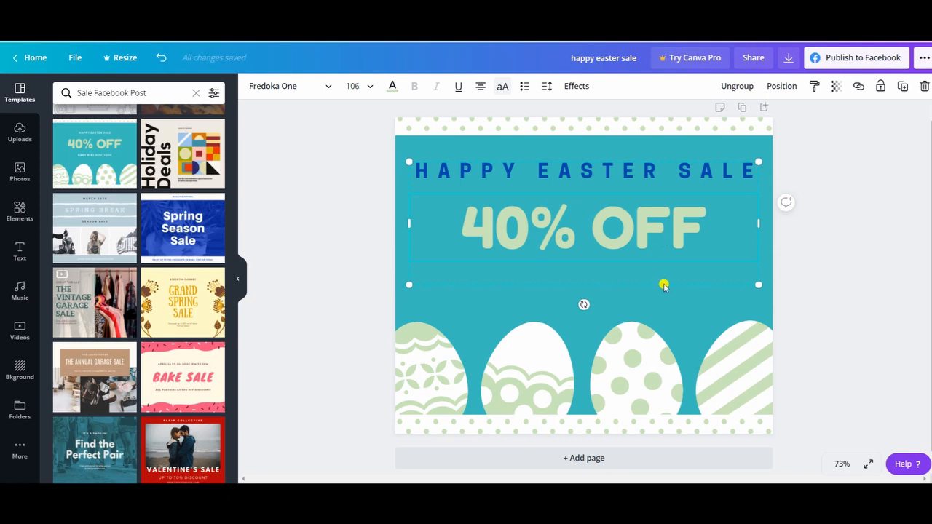
left_click(675, 311)
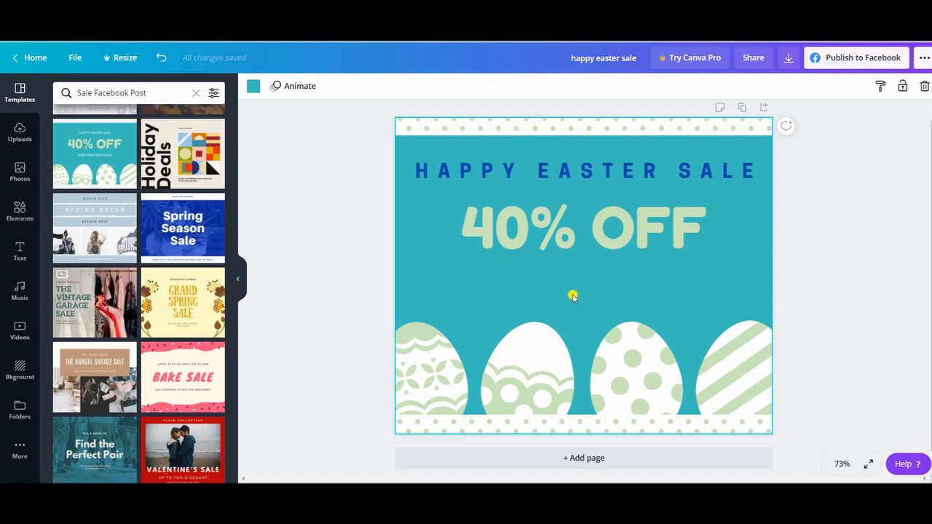
Step: Look through the font combinations, then add a heading, replace its text with "t", and delete the heading
left_click(16, 257)
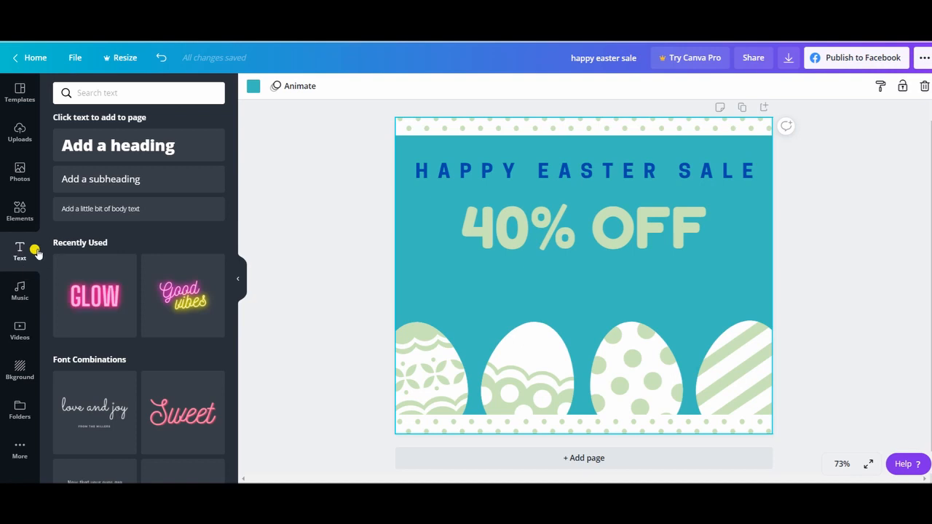
scroll(150, 257, "down", 3)
scroll(152, 259, "down", 10)
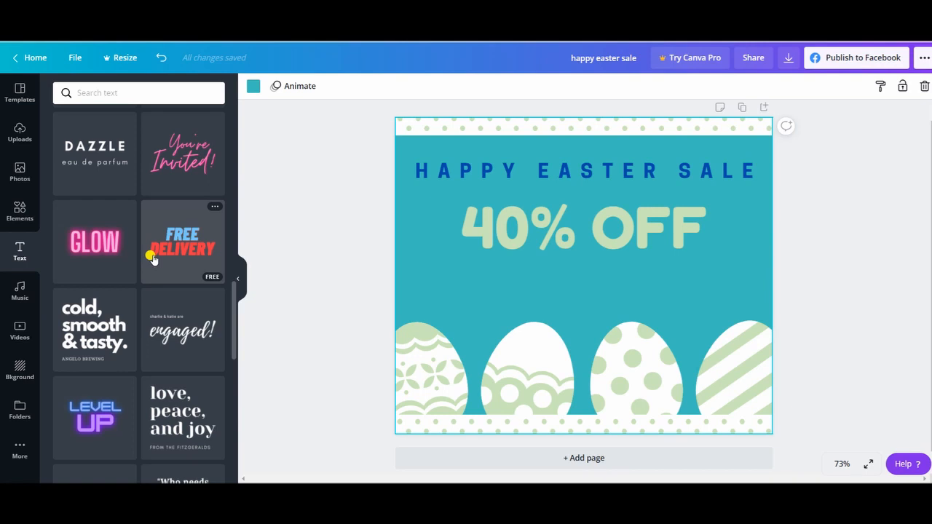
scroll(150, 258, "up", 15)
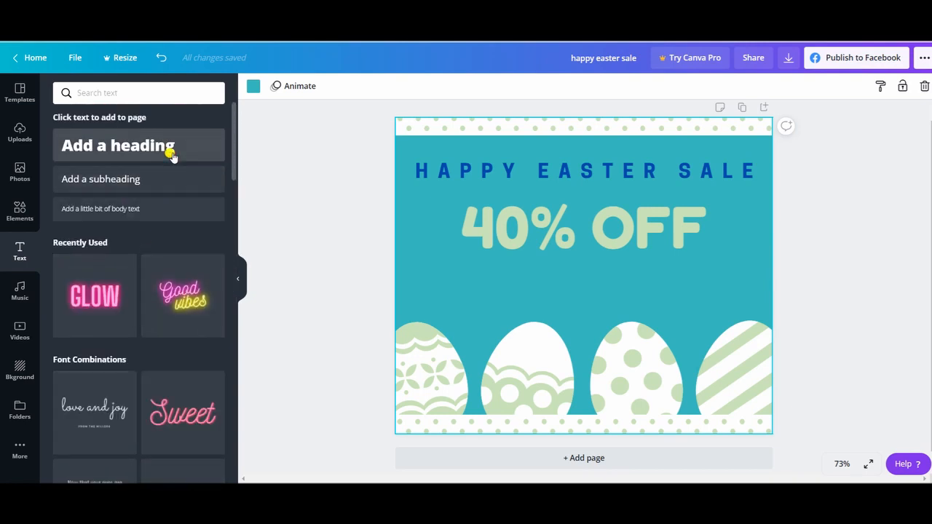
left_click(171, 153)
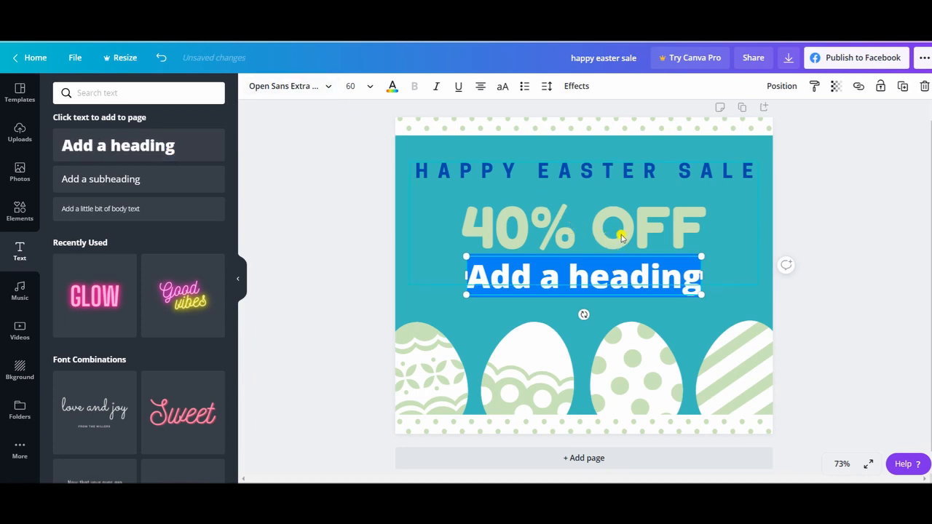
key("BackSpace")
type("t")
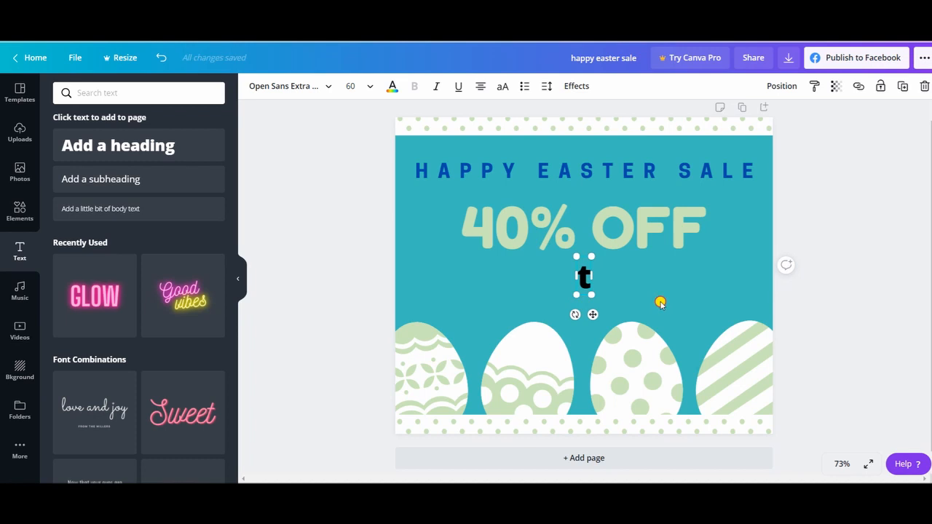
left_click(659, 303)
left_click(586, 282)
key("Delete")
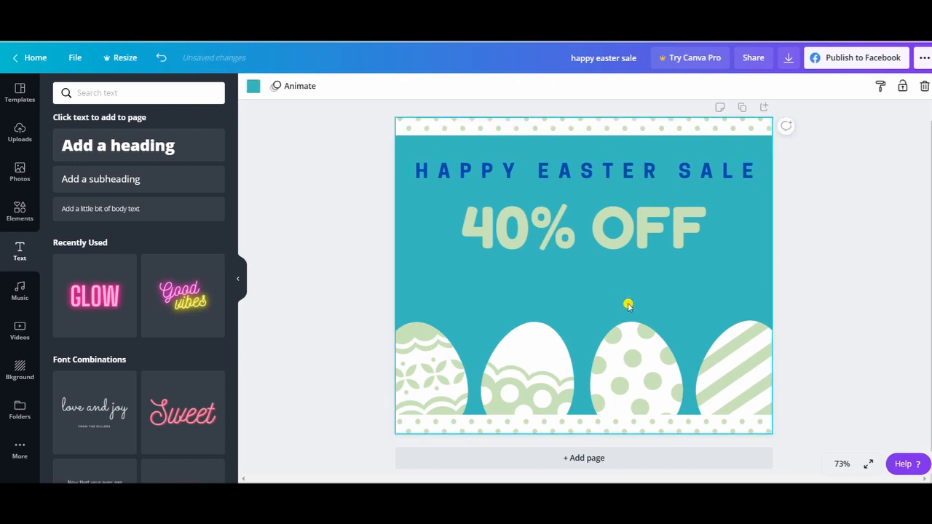
Step: Add a paragraph text box, clear its placeholder text, and undo these changes
key("t")
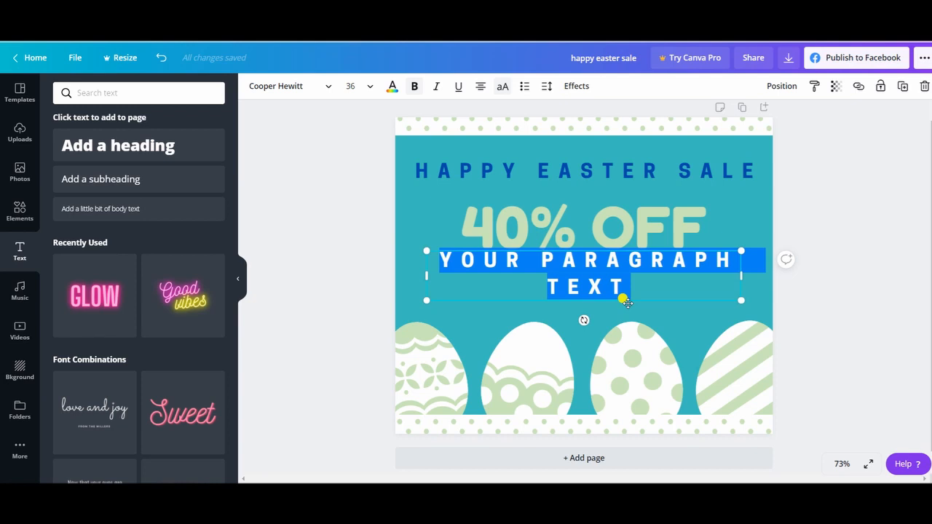
key("BackSpace")
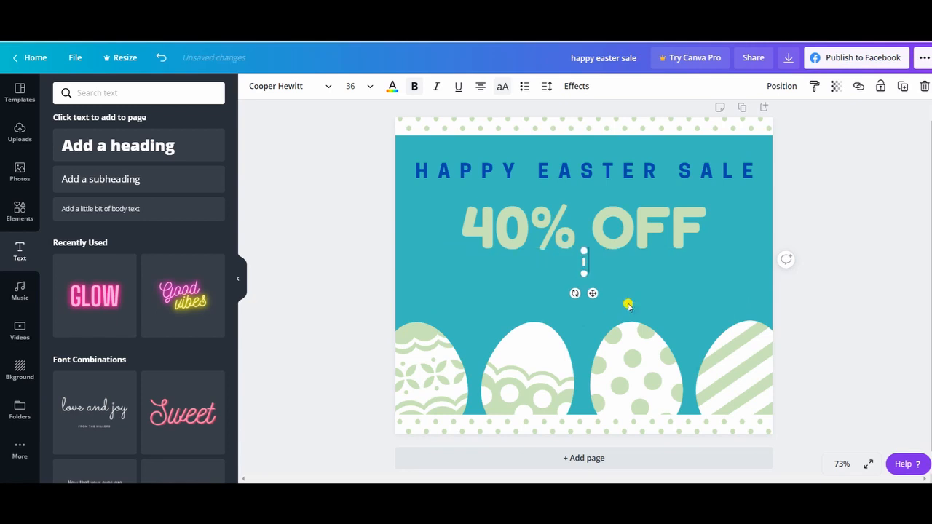
key("ctrl+z")
key("ctrl+z")
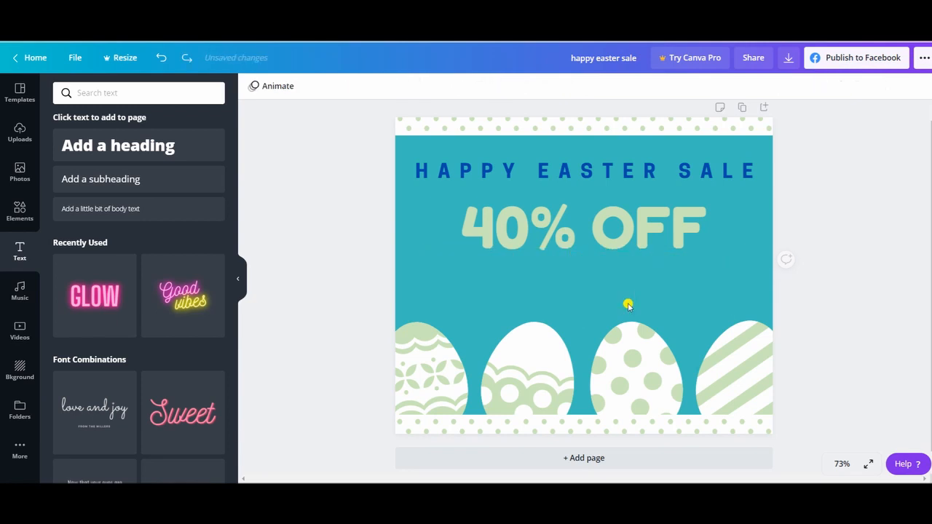
Step: Move the heading and "40% OFF" text group slightly down and deselect it
left_click_drag(657, 219, 658, 235)
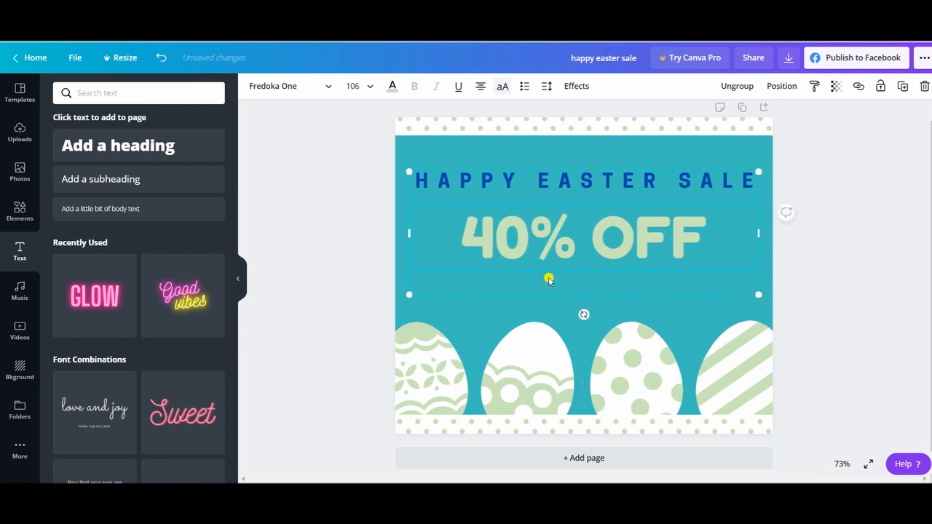
left_click(506, 156)
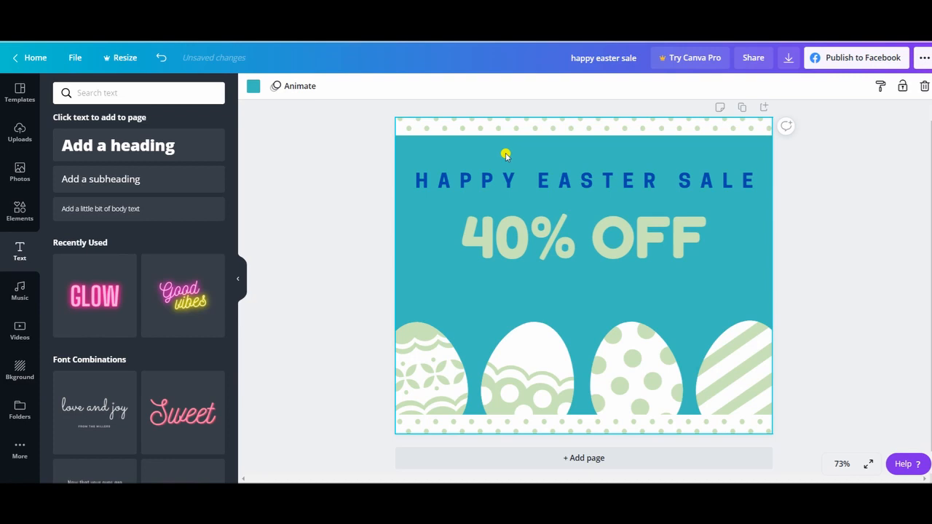
left_click(827, 216)
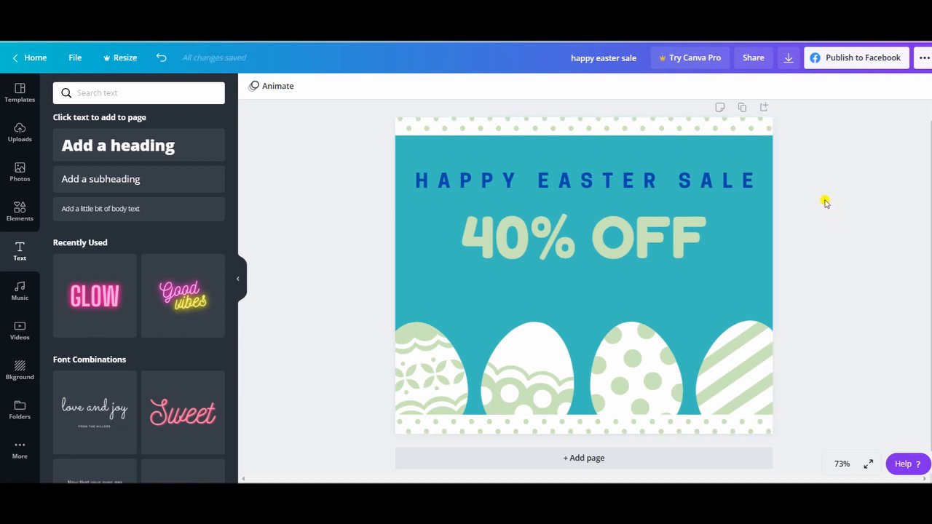
left_click(758, 226)
Step: Try the purple default colours on the page background and settle on the medium blue one
left_click(732, 150)
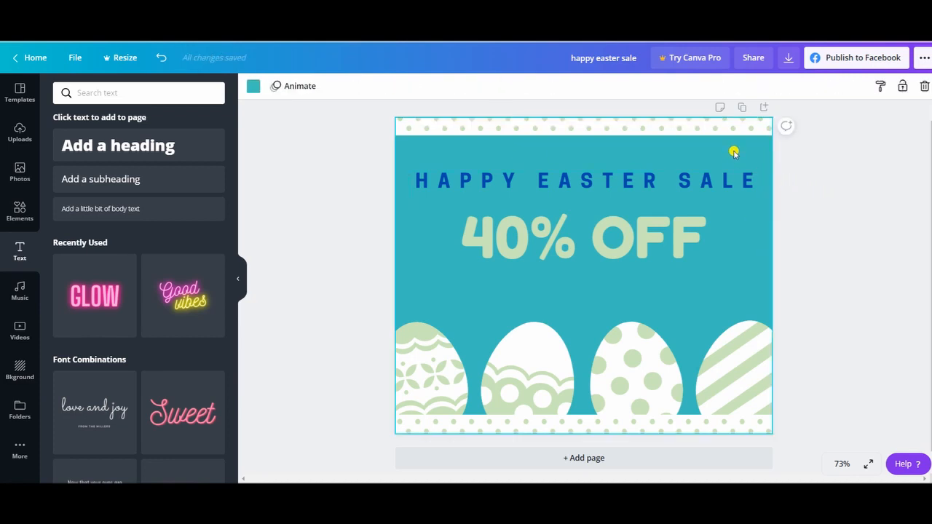
left_click(252, 86)
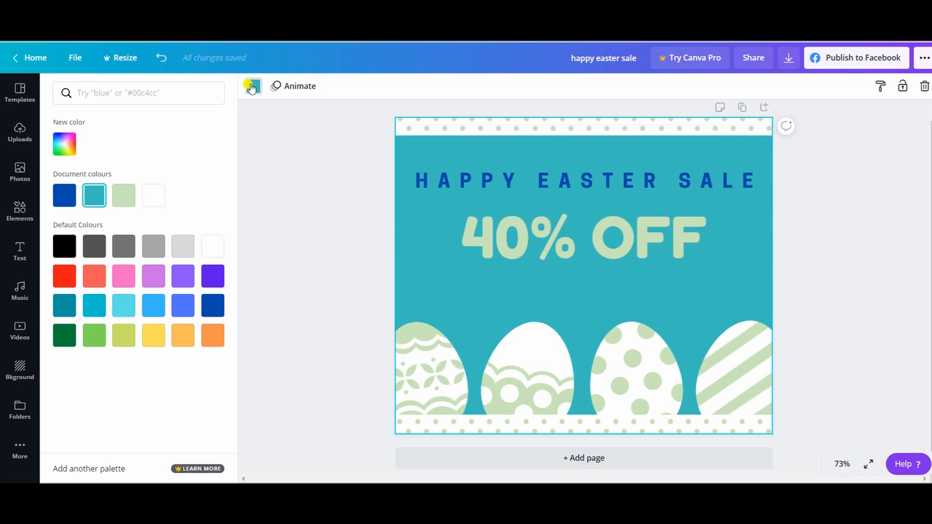
left_click(183, 276)
left_click(213, 278)
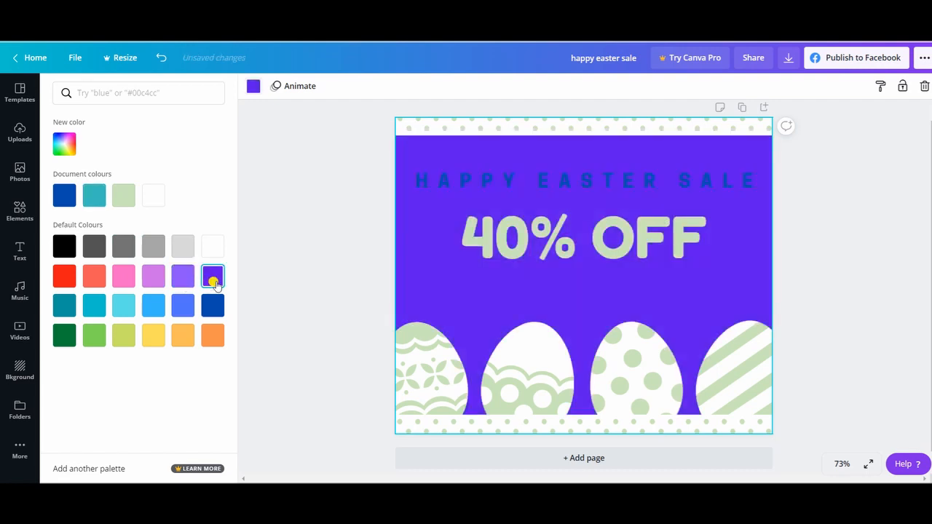
left_click(183, 305)
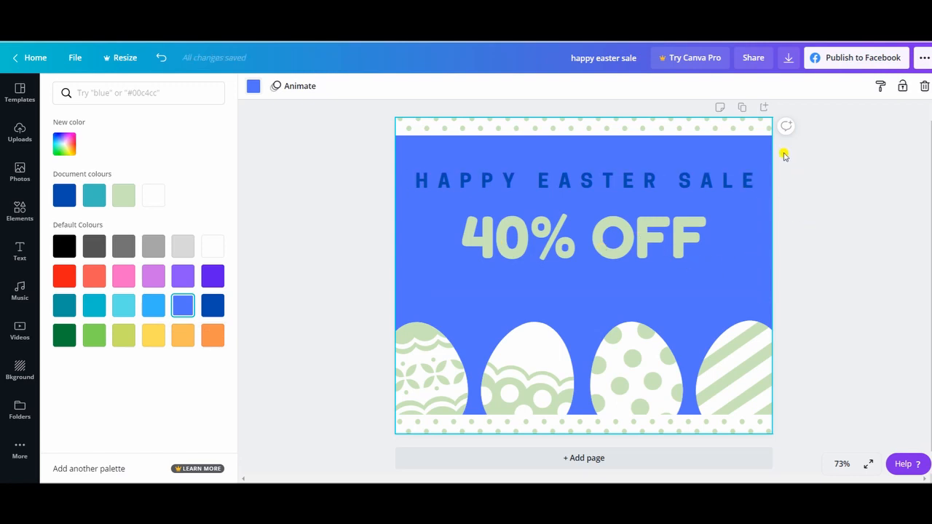
left_click(834, 209)
Step: Select individual eggs and raise the second egg from the left until its base is above the dotted border
left_click_drag(441, 380, 800, 376)
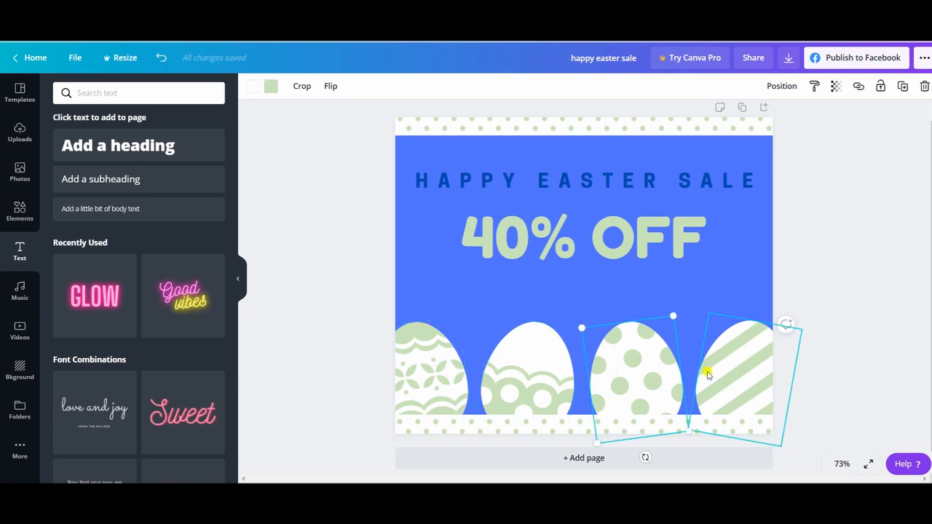
left_click_drag(627, 388, 402, 375)
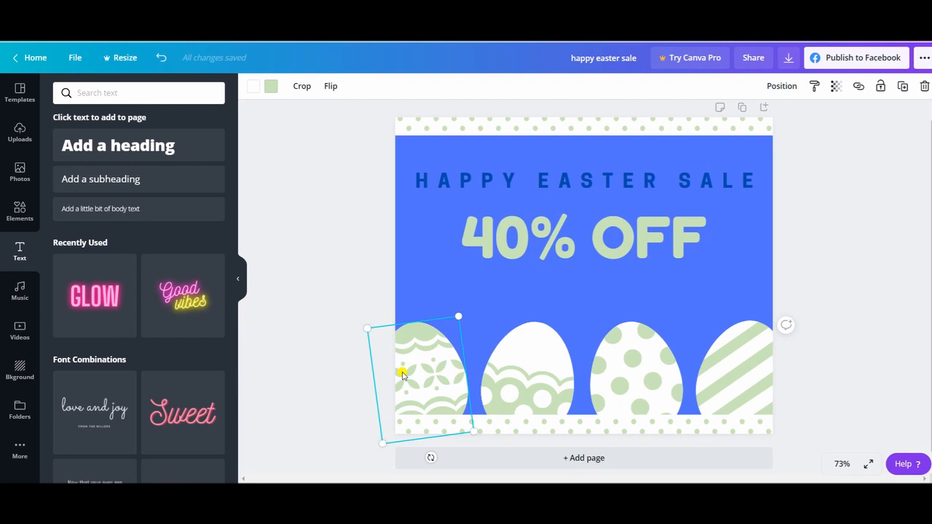
left_click(703, 304)
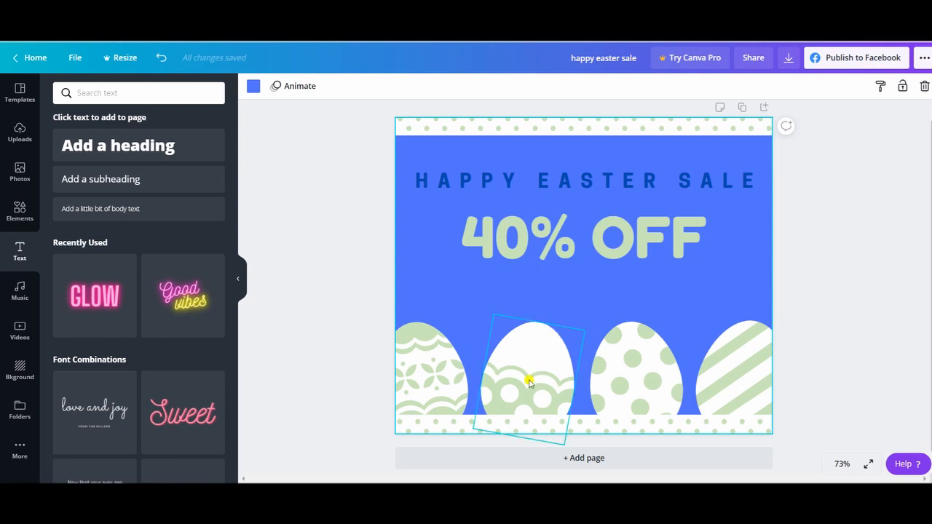
left_click_drag(527, 393, 522, 373)
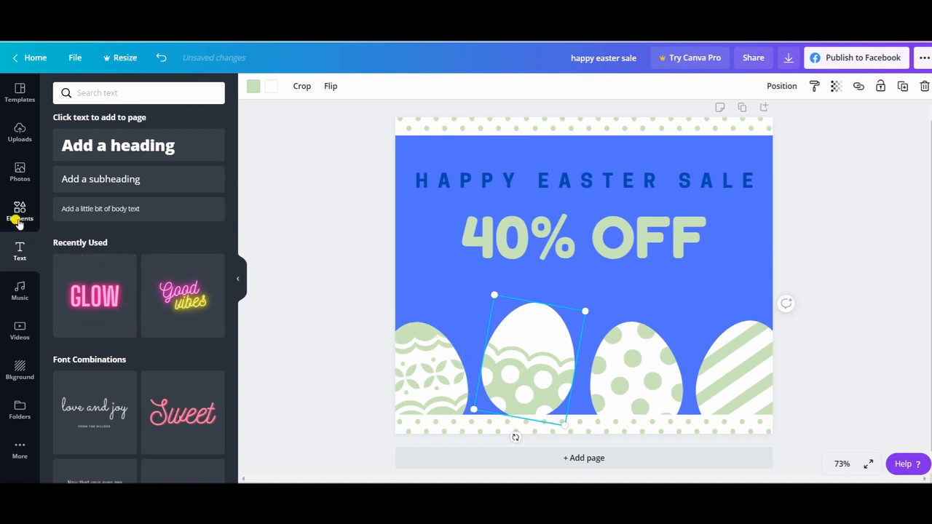
Step: Search the graphic elements for "easter eggs"
left_click(19, 219)
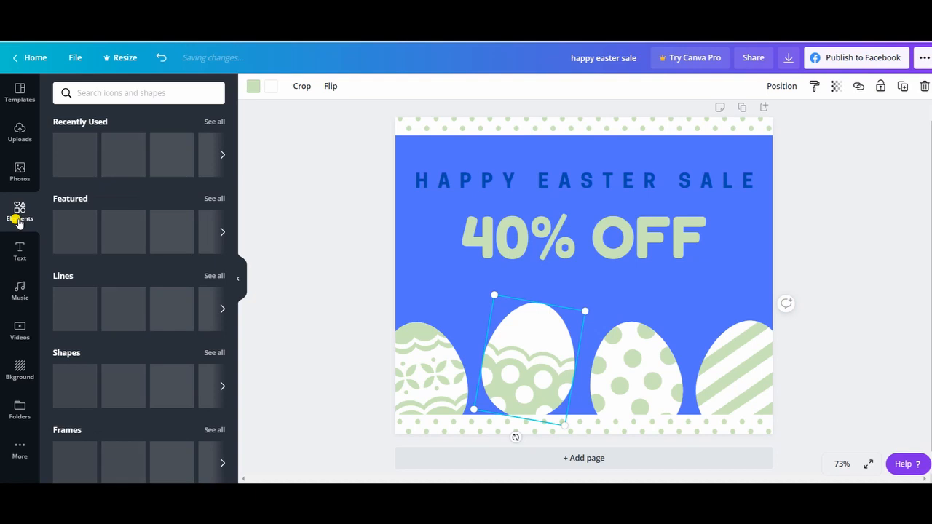
left_click(132, 93)
type("easter eggs")
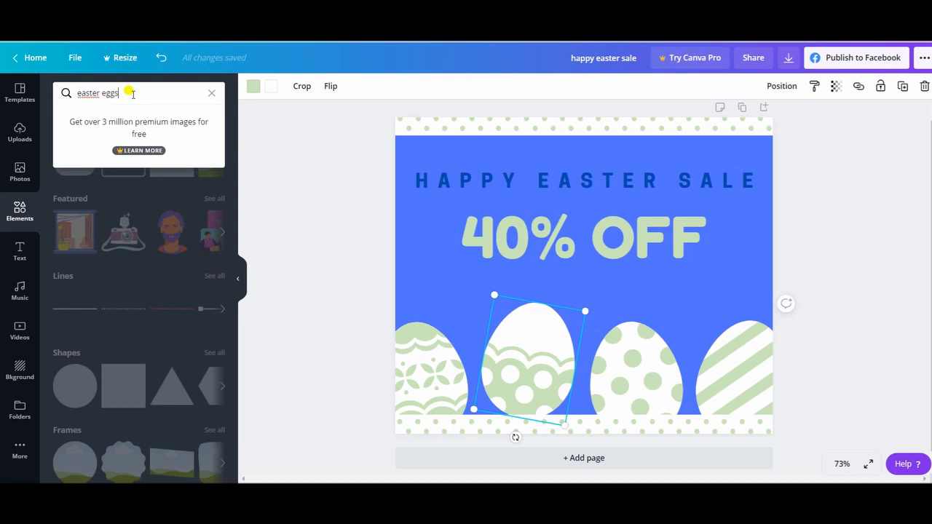
key("Return")
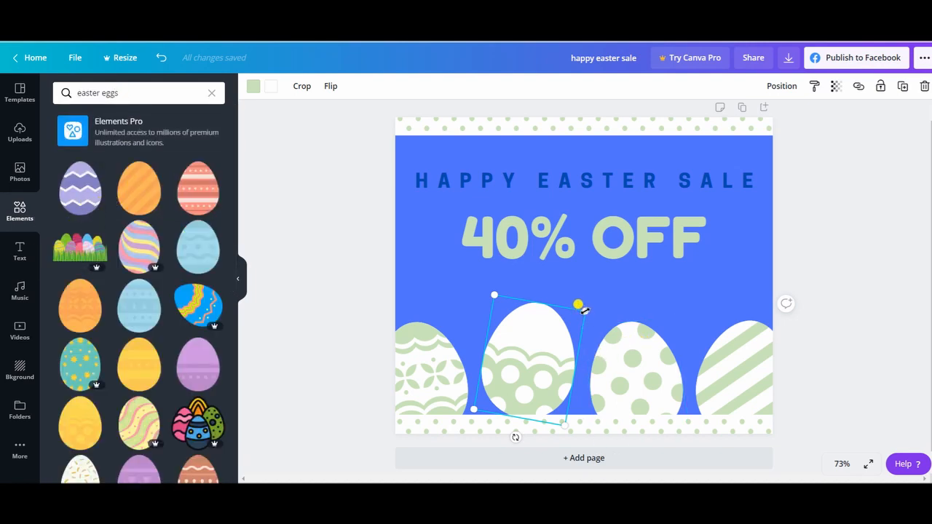
Step: Replace the second egg from the left with the purple zigzag egg and tilt it slightly counterclockwise
key("Delete")
left_click(80, 187)
left_click_drag(579, 313, 531, 378)
left_click_drag(517, 431, 536, 426)
Step: Delete the polka-dot and striped eggs, and move the purple egg to the centre below "40% OFF"
left_click(646, 368)
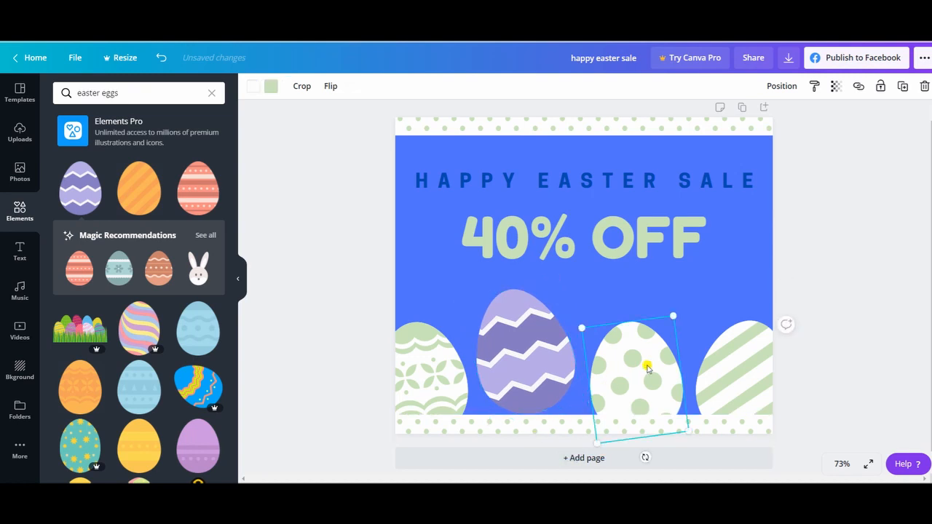
key("Delete")
left_click_drag(547, 345, 593, 320)
left_click(713, 366)
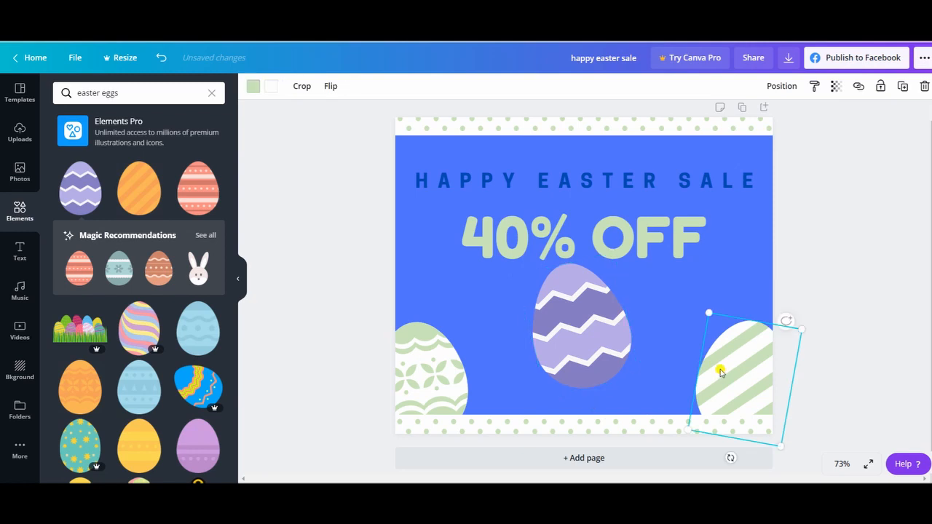
key("Delete")
Step: Add the light blue dotted egg at the page's right edge and the orange patterned egg, tilted clockwise, at its upper-left corner
left_click(198, 327)
left_click_drag(576, 277, 716, 335)
left_click_drag(75, 380, 426, 193)
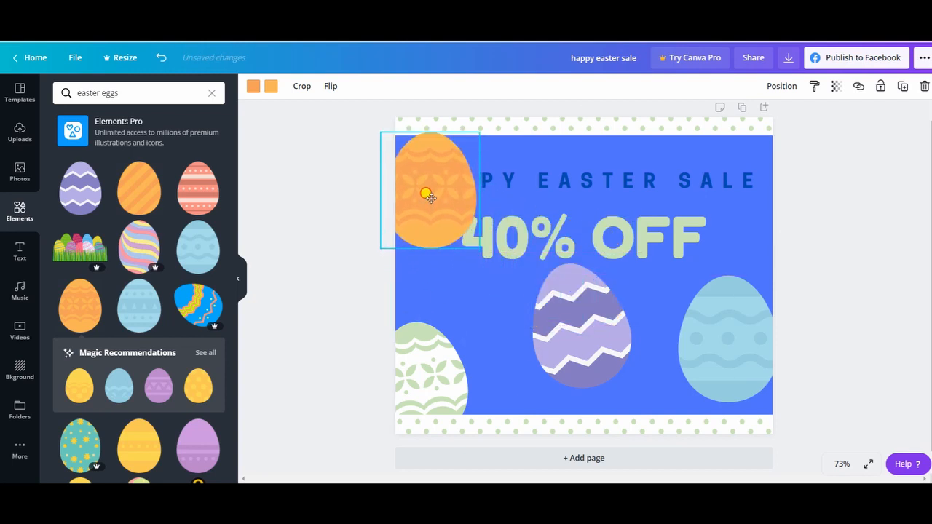
left_click_drag(430, 267, 396, 260)
left_click_drag(430, 231, 435, 232)
Step: Shift the purple egg slightly down and right, and raise the light blue egg and tilt it counterclockwise at the page's right edge
left_click_drag(560, 331, 565, 342)
left_click_drag(703, 359, 717, 328)
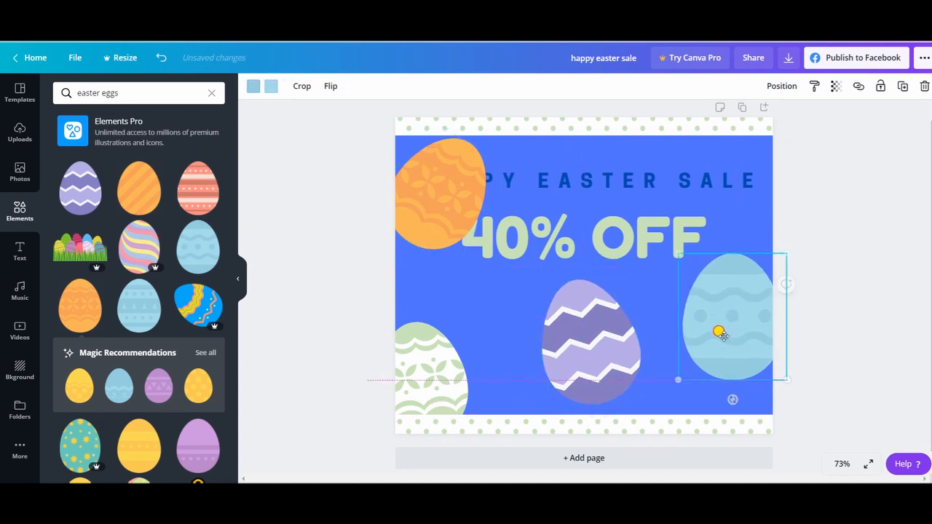
left_click_drag(728, 392, 761, 389)
left_click_drag(751, 333, 744, 310)
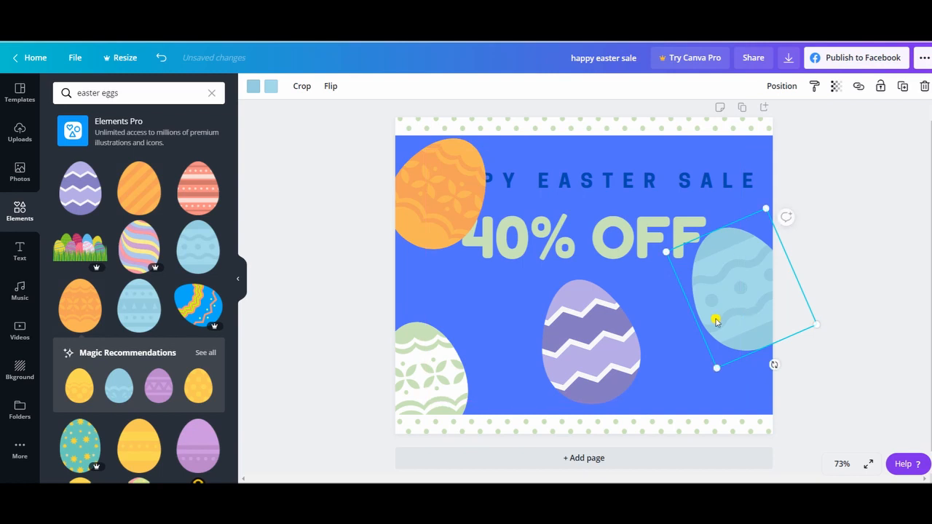
Step: Shift the orange egg partly off the page's left edge and send it backward behind the heading text
mouse_move(413, 215)
left_mouse_down()
mouse_move(401, 216)
mouse_move(408, 214)
left_mouse_up()
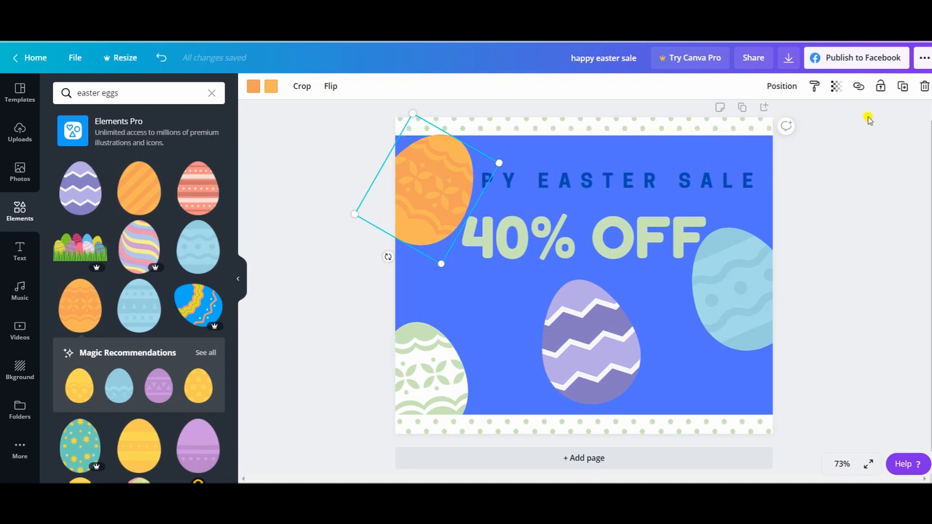
left_click(788, 86)
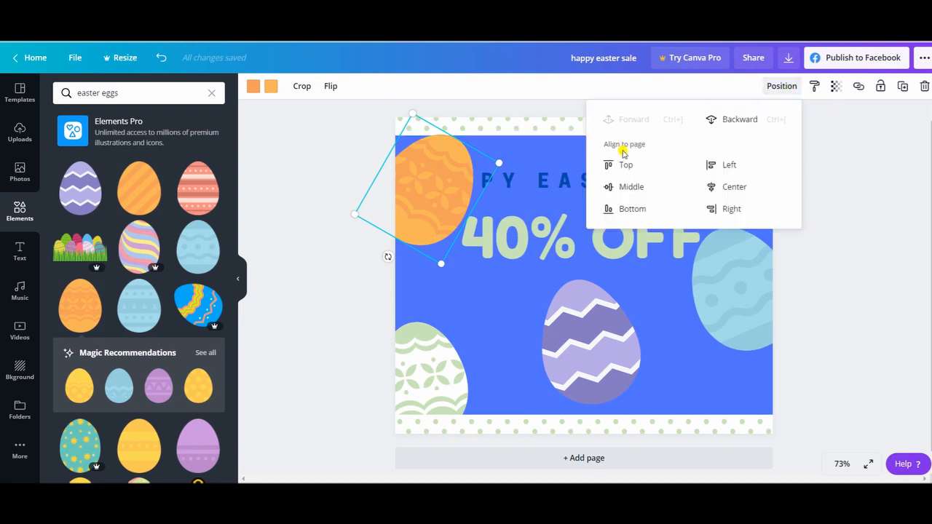
left_click(732, 121)
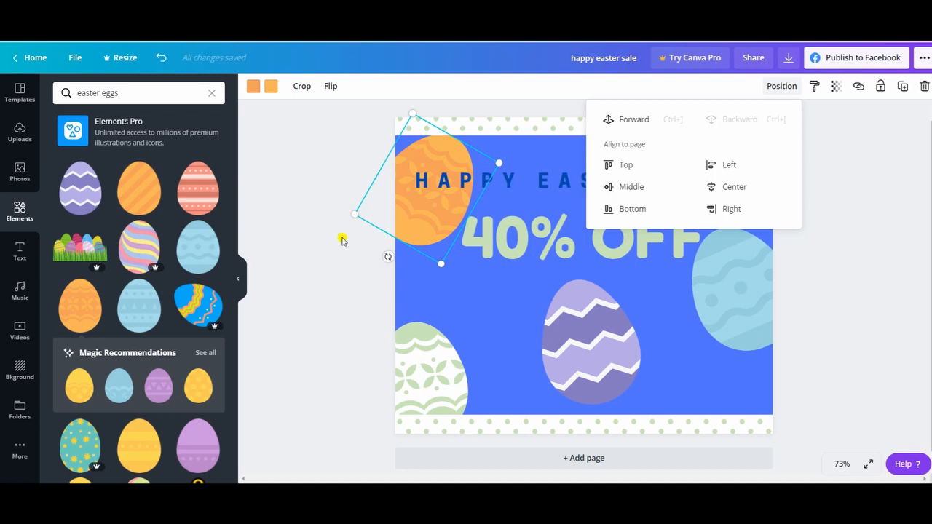
Step: Lower the purple egg onto the bottom dotted border and nudge the text group slightly right and down
left_click_drag(558, 339, 558, 356)
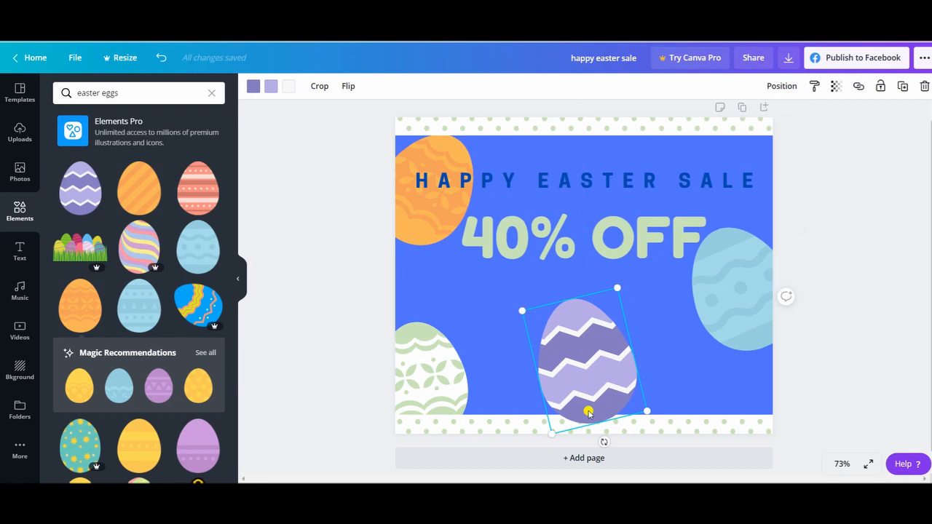
left_click_drag(593, 387, 596, 396)
left_click_drag(735, 320, 719, 345)
mouse_move(595, 221)
left_mouse_down()
mouse_move(602, 235)
mouse_move(603, 223)
left_mouse_up()
Step: Enlarge the light blue egg over the end of the heading and "40% OFF" text, and set its transparency to 70
left_click(707, 314)
left_click_drag(697, 303, 681, 281)
left_click_drag(615, 248, 598, 252)
left_click_drag(672, 286, 718, 256)
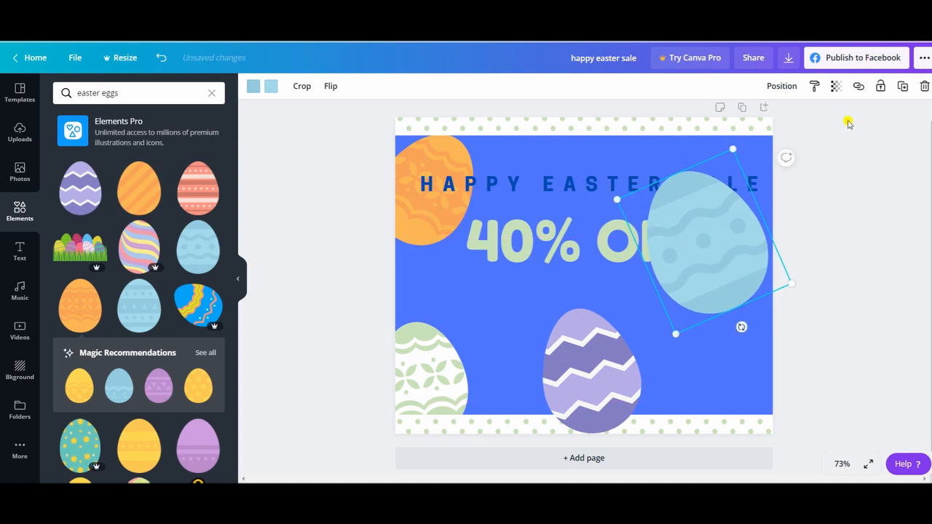
left_click(836, 88)
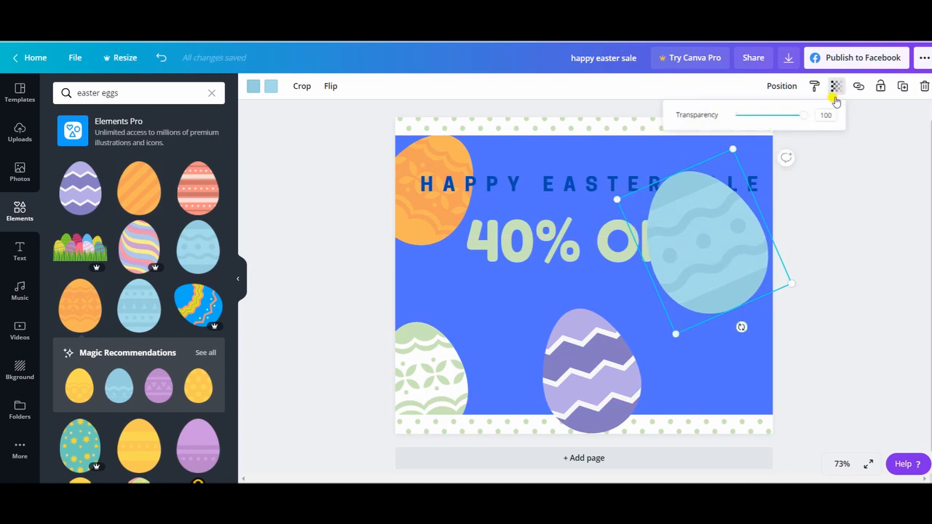
left_click_drag(802, 115, 780, 123)
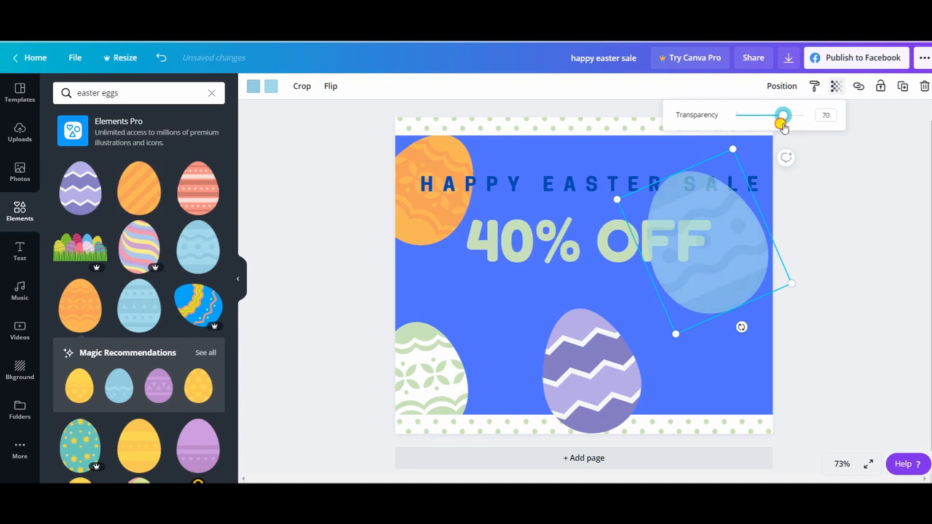
Step: Send the light blue egg backward behind the heading and "40% OFF" text, and shift the text group slightly down
left_click(840, 234)
left_click(735, 263)
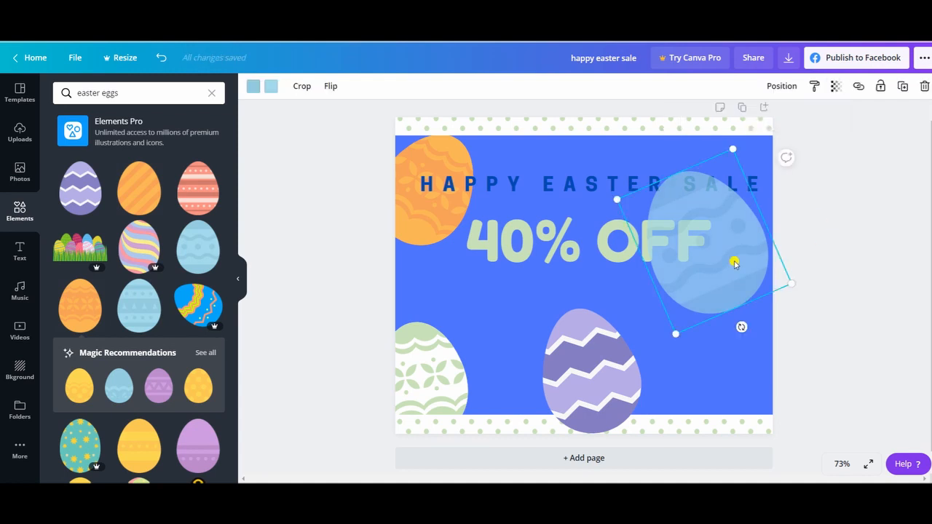
key("ctrl+bracketleft")
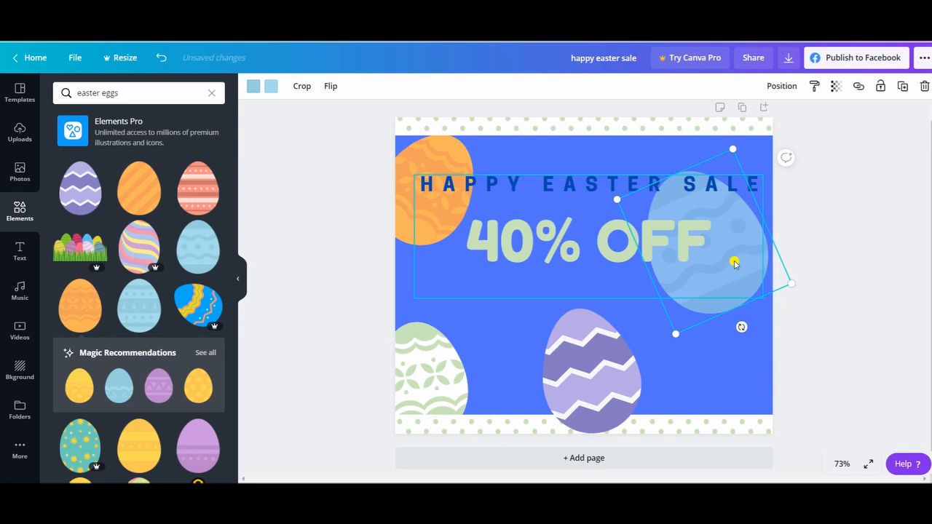
left_click(832, 298)
mouse_move(620, 240)
left_mouse_down()
mouse_move(627, 257)
mouse_move(620, 256)
left_mouse_up()
left_click(816, 268)
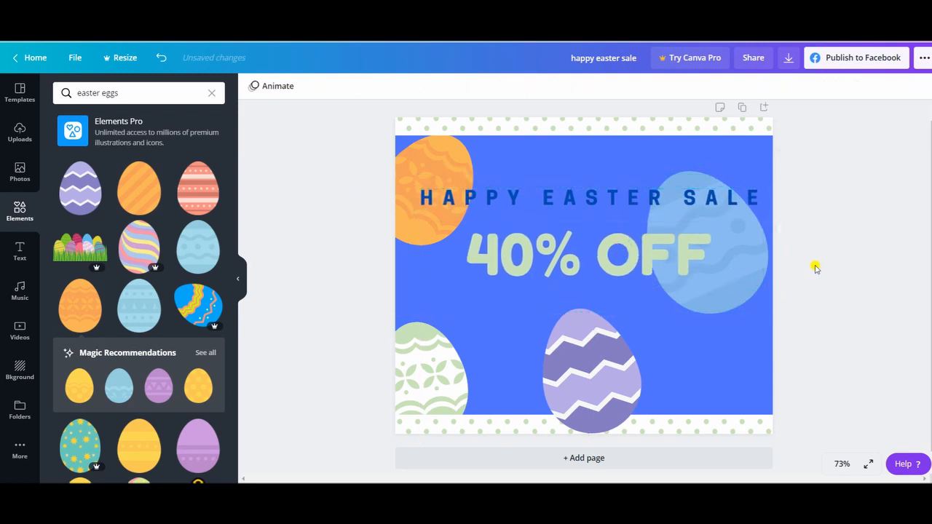
Step: Tilt the purple egg slightly counterclockwise and layer it behind the bottom dotted border
mouse_move(547, 380)
left_mouse_down()
mouse_move(558, 351)
mouse_move(548, 380)
left_mouse_up()
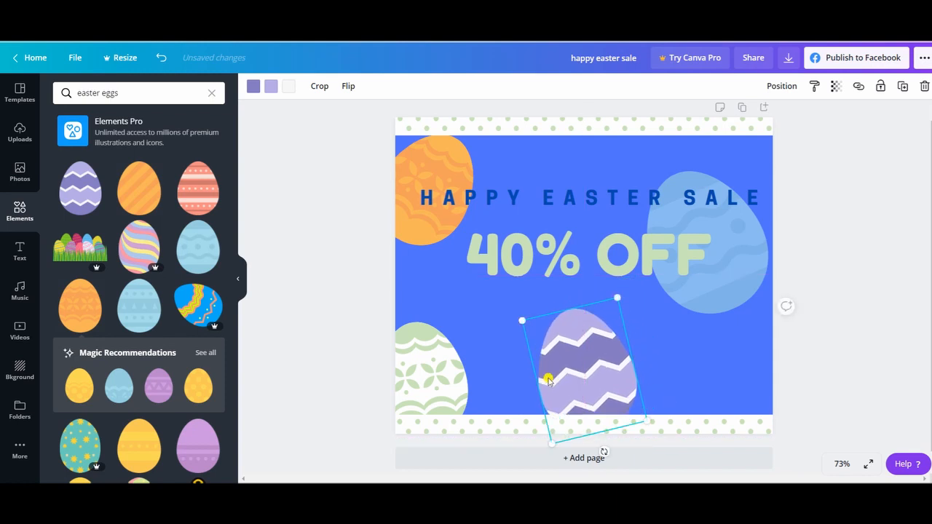
left_click(826, 380)
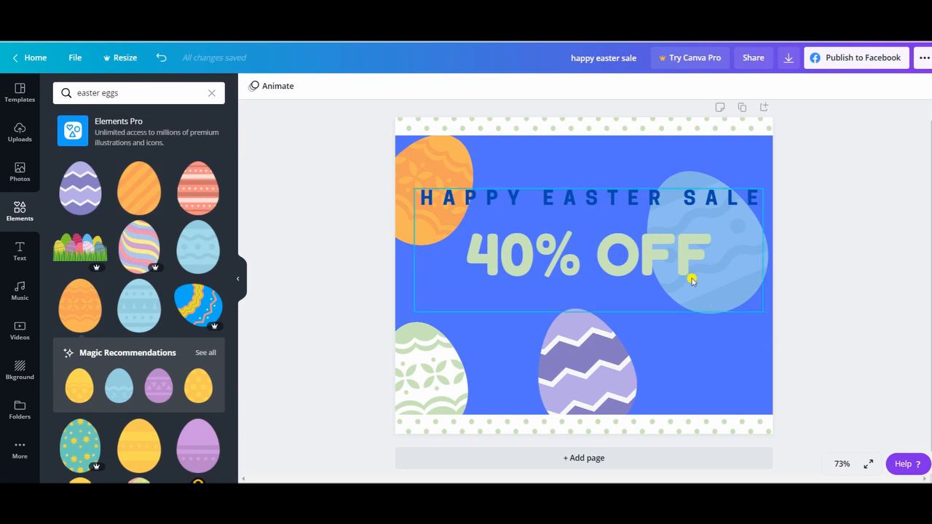
left_click(407, 189)
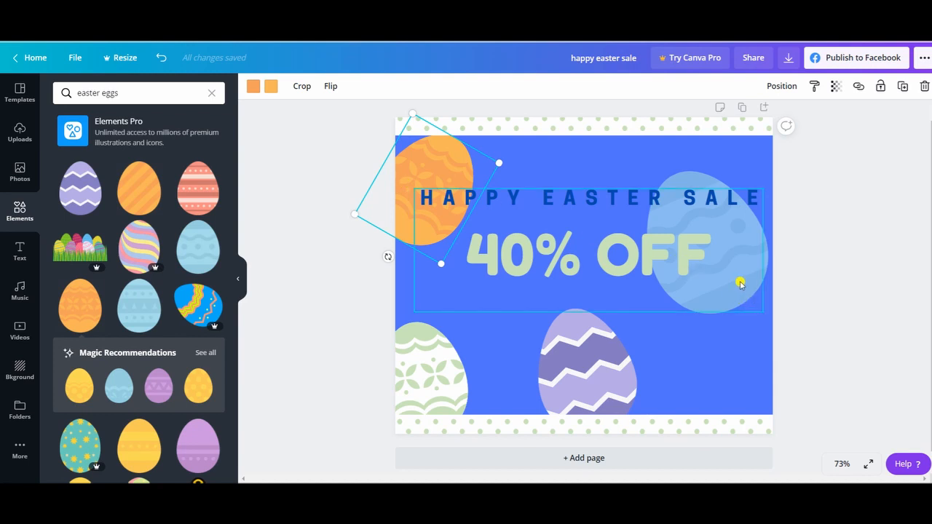
left_click(835, 219)
left_click(761, 266)
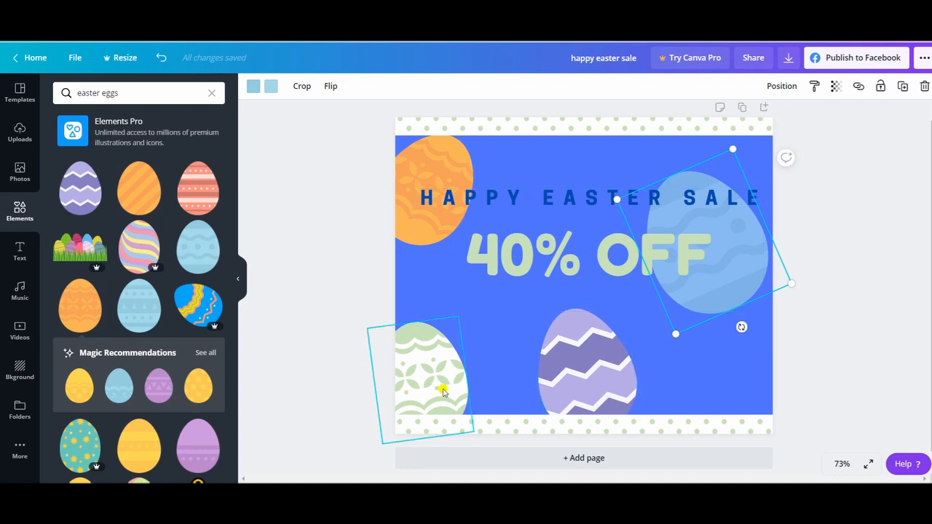
Step: Delete the green-and-white egg and both dotted borders along the page's top and bottom edges
left_click(443, 392)
key("Delete")
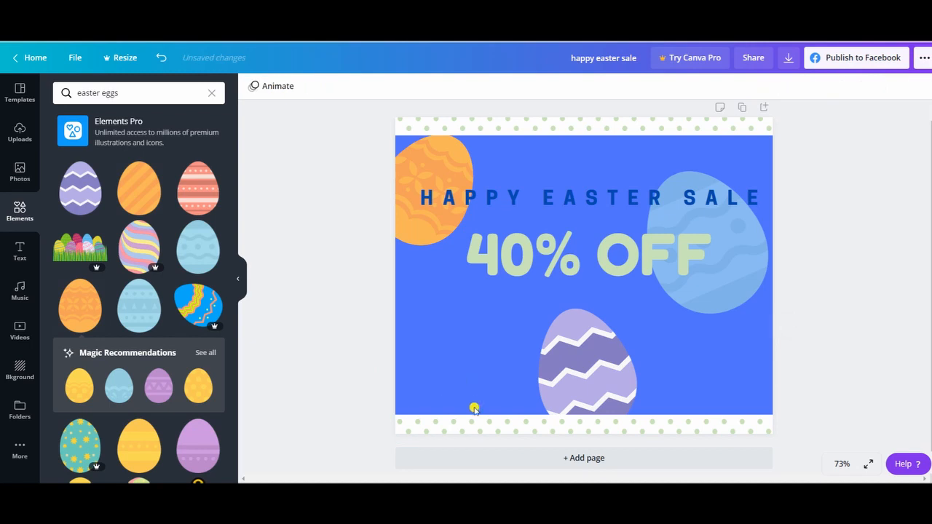
left_click(476, 421)
key("Delete")
left_click(616, 132)
key("Delete")
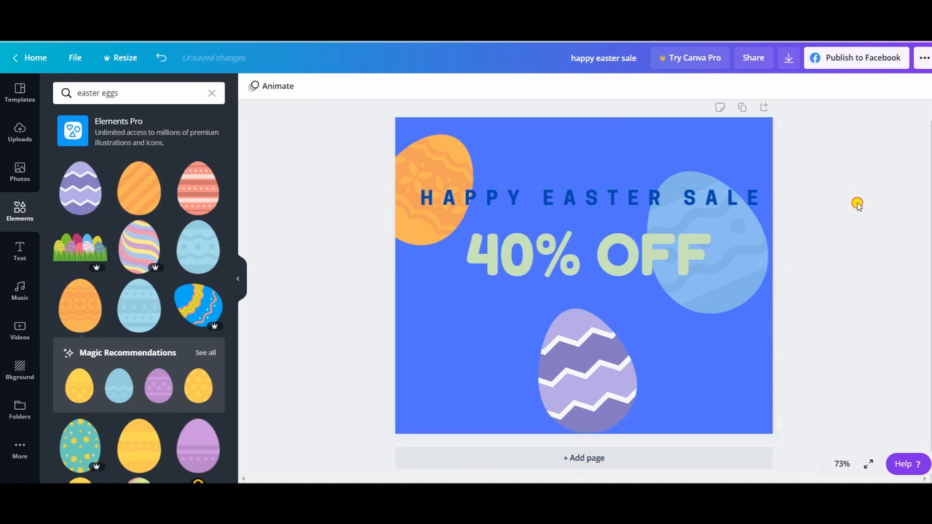
Step: Select the three eggs and the text group together, scale them down slightly and reposition them within the page
left_click_drag(297, 136, 824, 412)
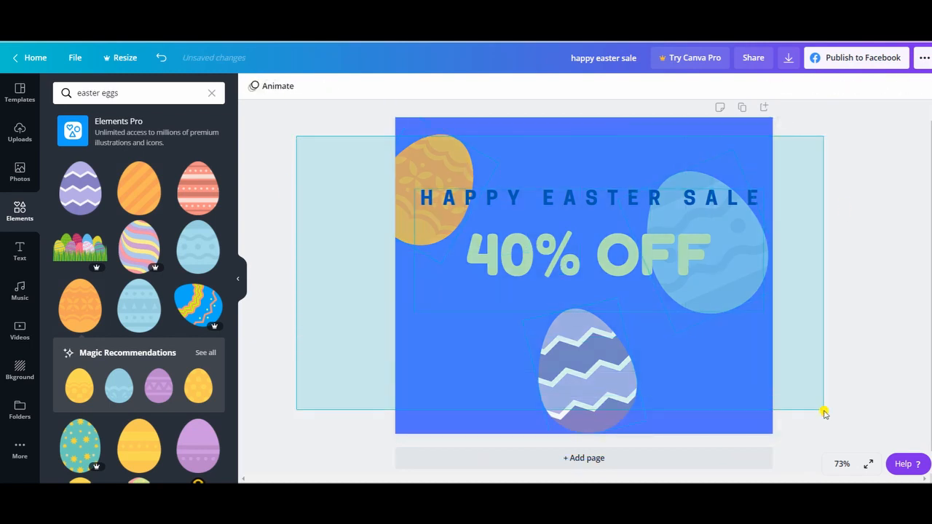
left_click(313, 224)
left_click_drag(303, 135, 830, 397)
mouse_move(713, 266)
left_mouse_down()
mouse_move(714, 292)
mouse_move(701, 260)
mouse_move(714, 261)
left_mouse_up()
left_click_drag(793, 439, 742, 386)
left_click_drag(676, 351, 691, 371)
left_click(830, 348)
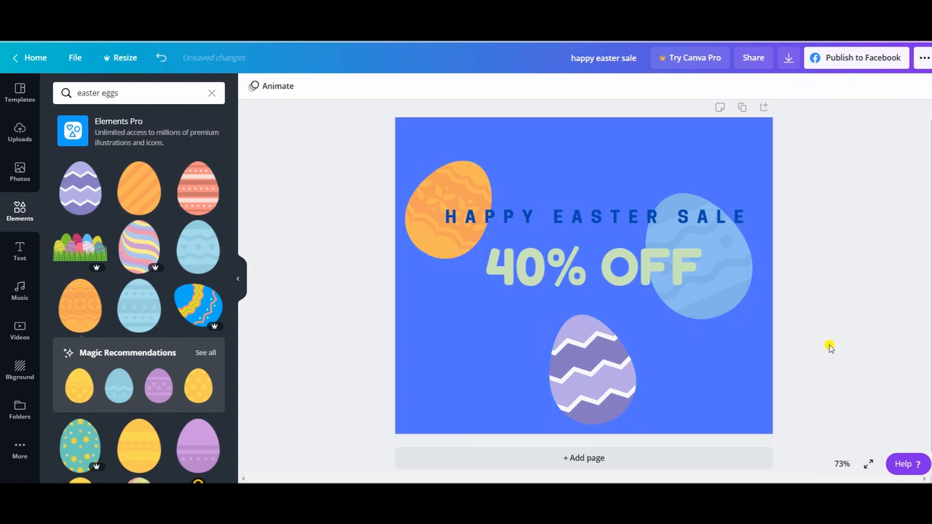
Step: Raise the text group, and move the orange egg into the page's upper-left corner and enlarge it slightly
left_click_drag(632, 271, 629, 234)
left_click(368, 272)
left_click_drag(420, 222, 405, 190)
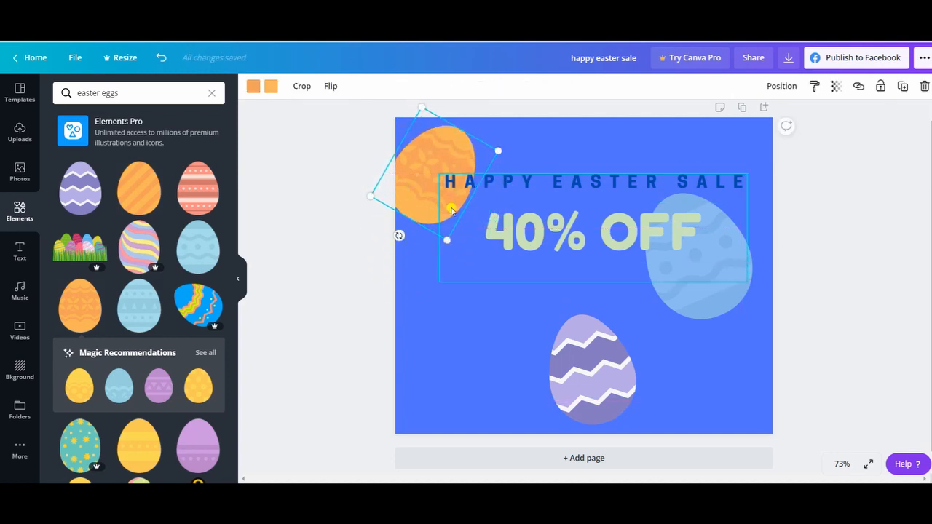
left_click_drag(446, 244, 447, 256)
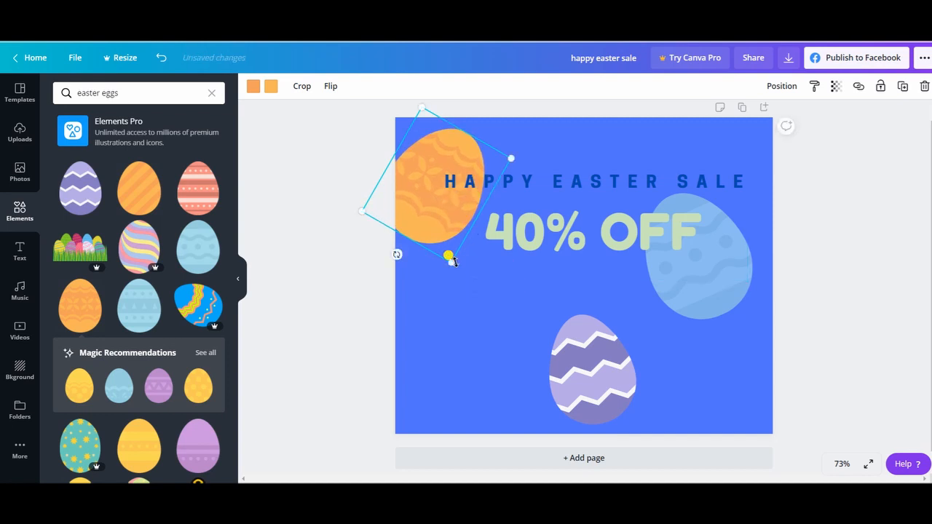
Step: Enlarge the purple egg and shift it left beneath the "40% OFF" text, and nudge the text group slightly down
left_click(783, 286)
left_click_drag(591, 357, 551, 325)
left_click_drag(601, 383, 624, 396)
left_click_drag(558, 366, 530, 366)
left_click_drag(617, 191, 623, 208)
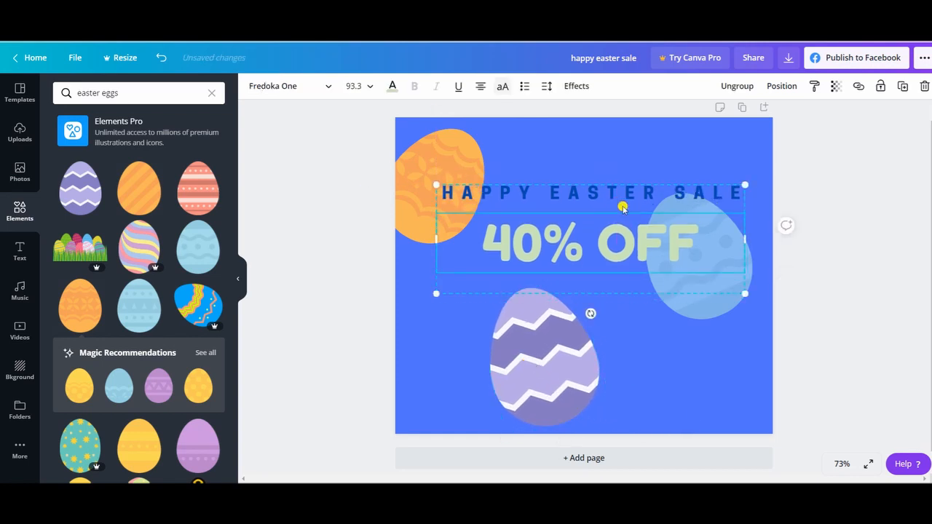